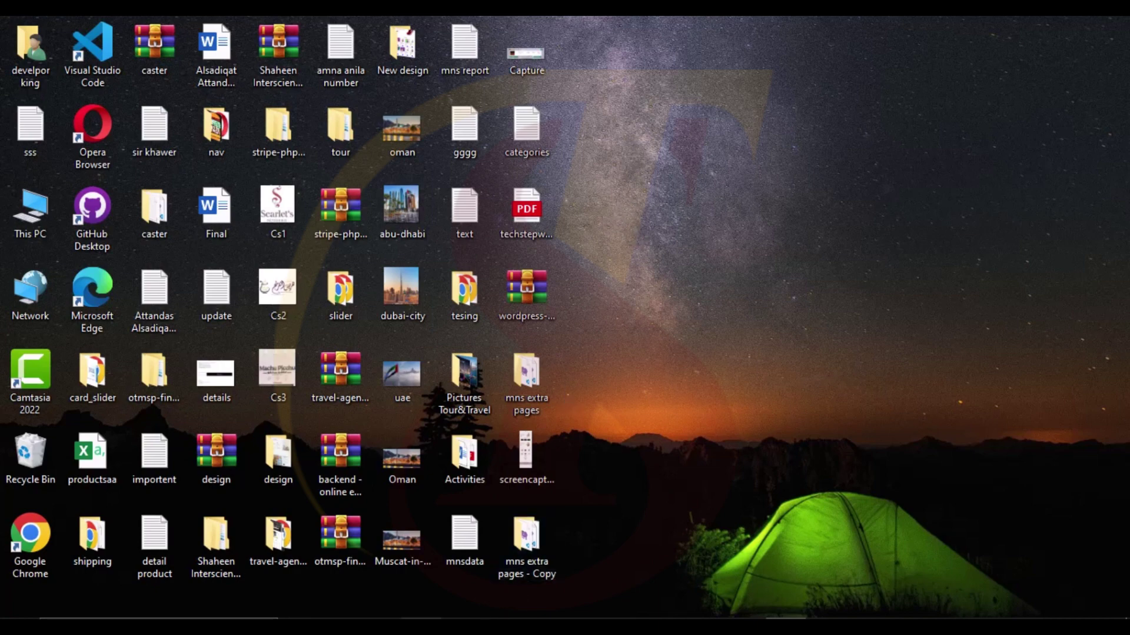
- Restore the XAMPP Control Panel from the taskbar, showing Apache and MySQL running
click(380, 624)
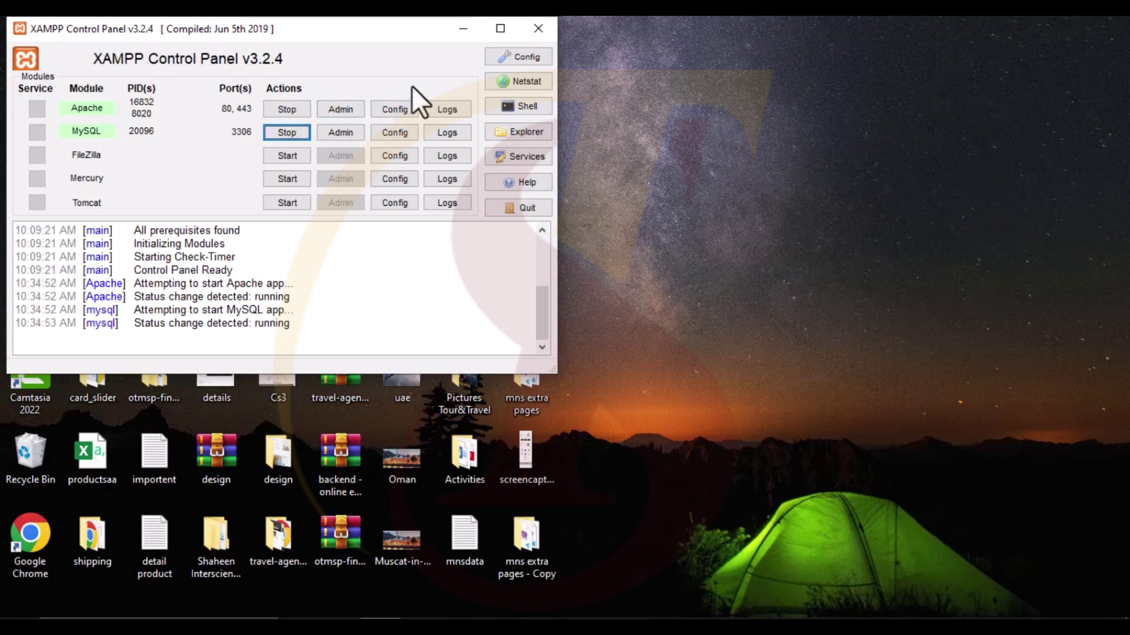
- Minimize the XAMPP Control Panel with Win+D to reveal the desktop
key(super+d)
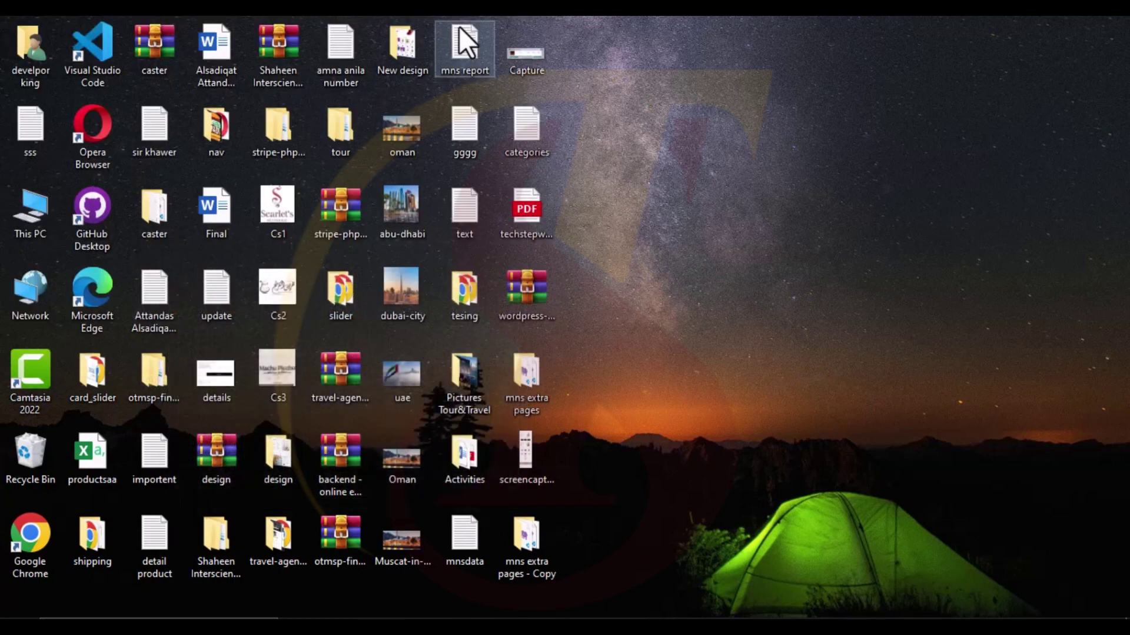
- Browse from This PC to D:\xampp\htdocs in File Explorer
double_click(22, 213)
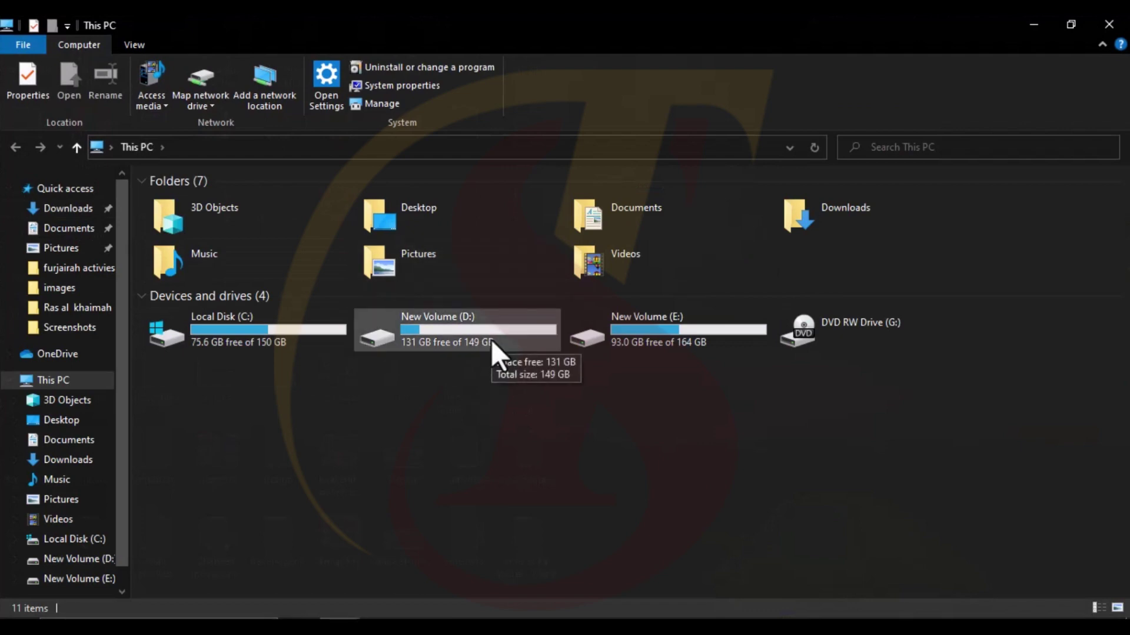
double_click(491, 339)
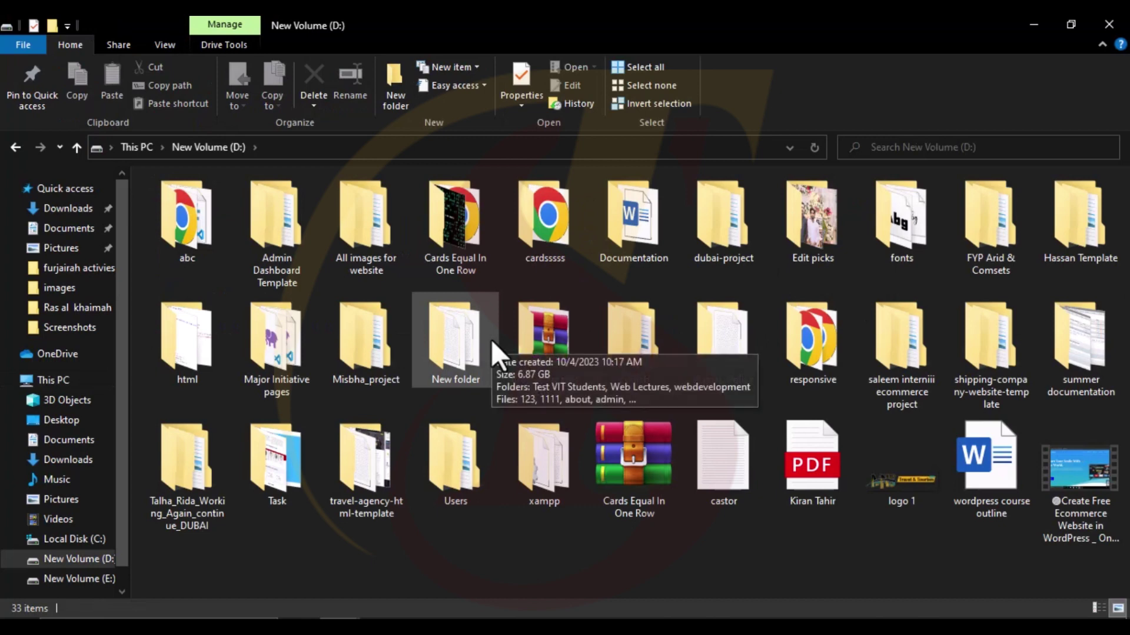
double_click(553, 485)
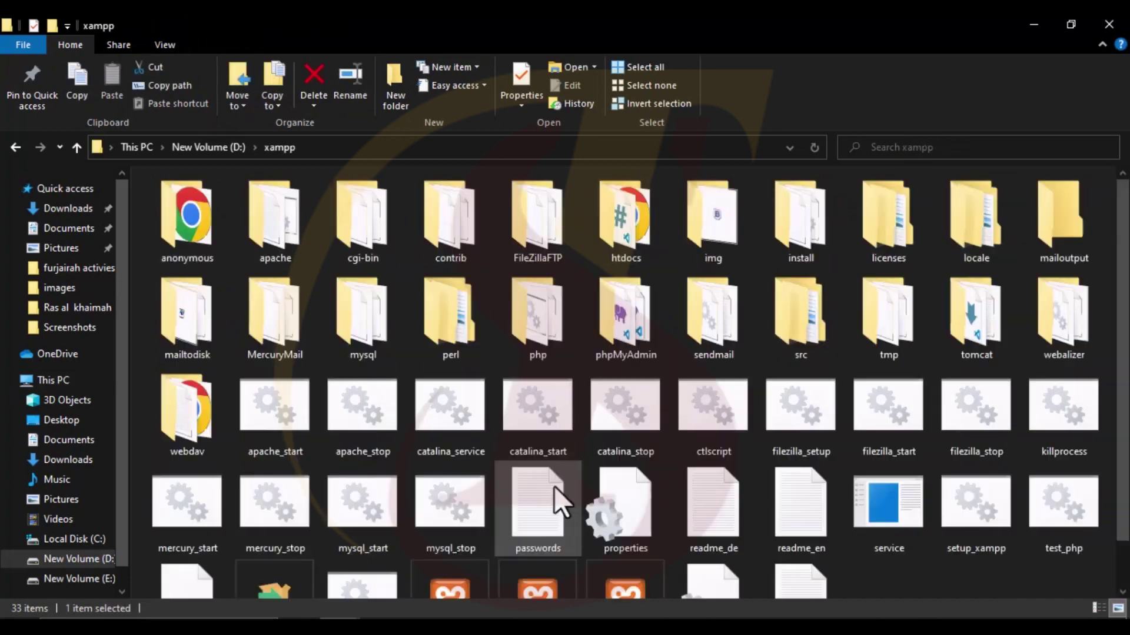
double_click(641, 233)
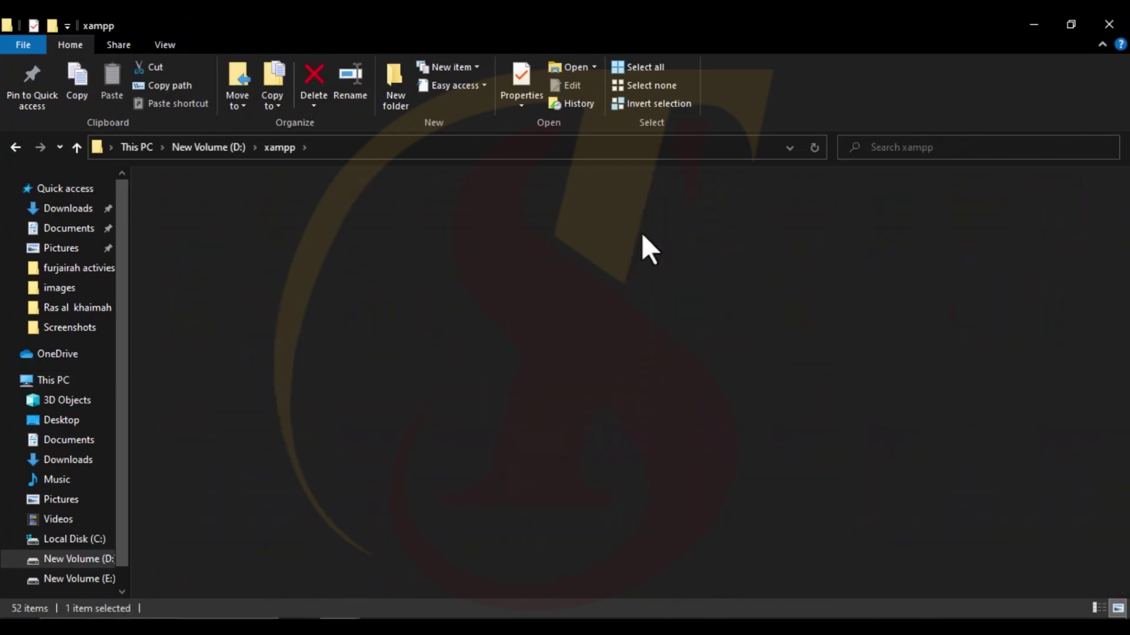
- Locate the wordpress-6.2 folder, start a rename, and cancel it, keeping the name
scroll(303, 516, down, 2)
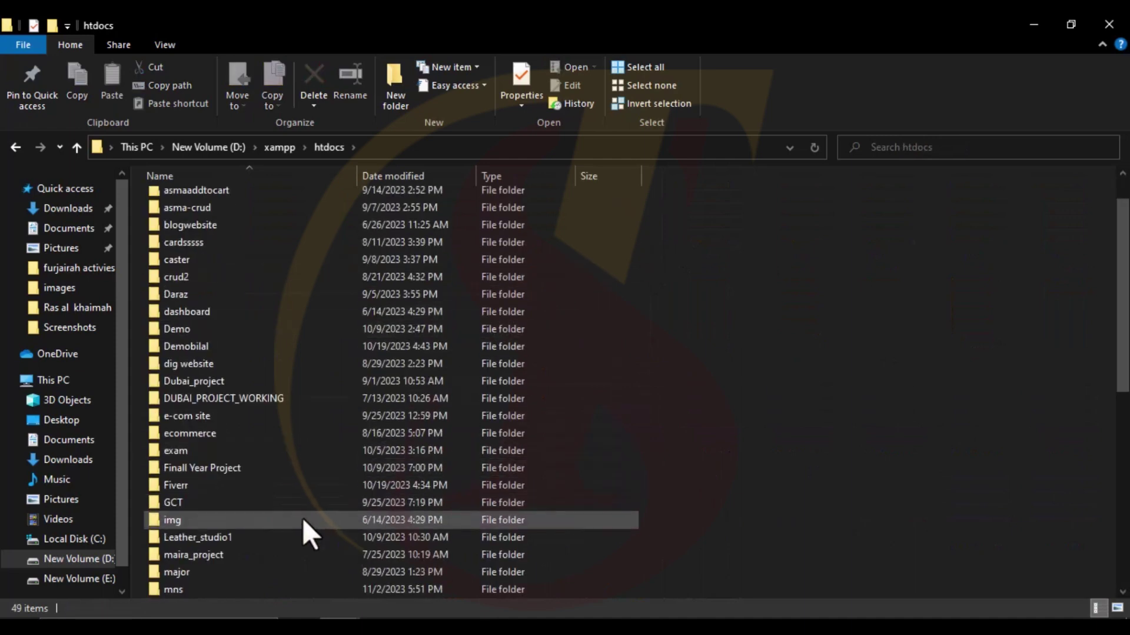
scroll(301, 518, down, 2)
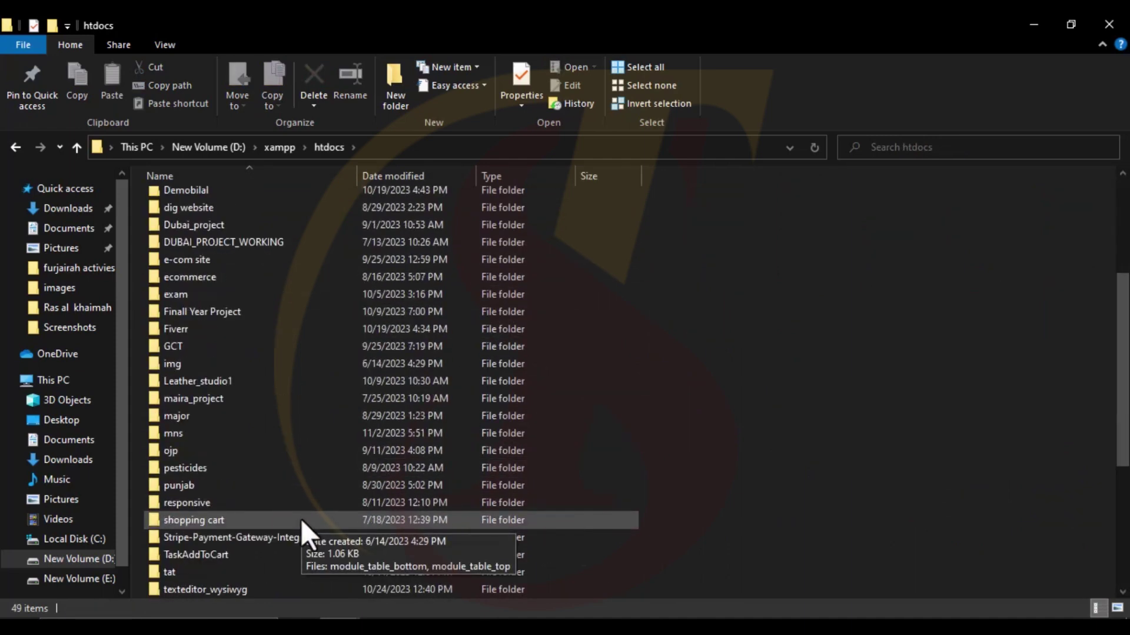
text(wordpress-)
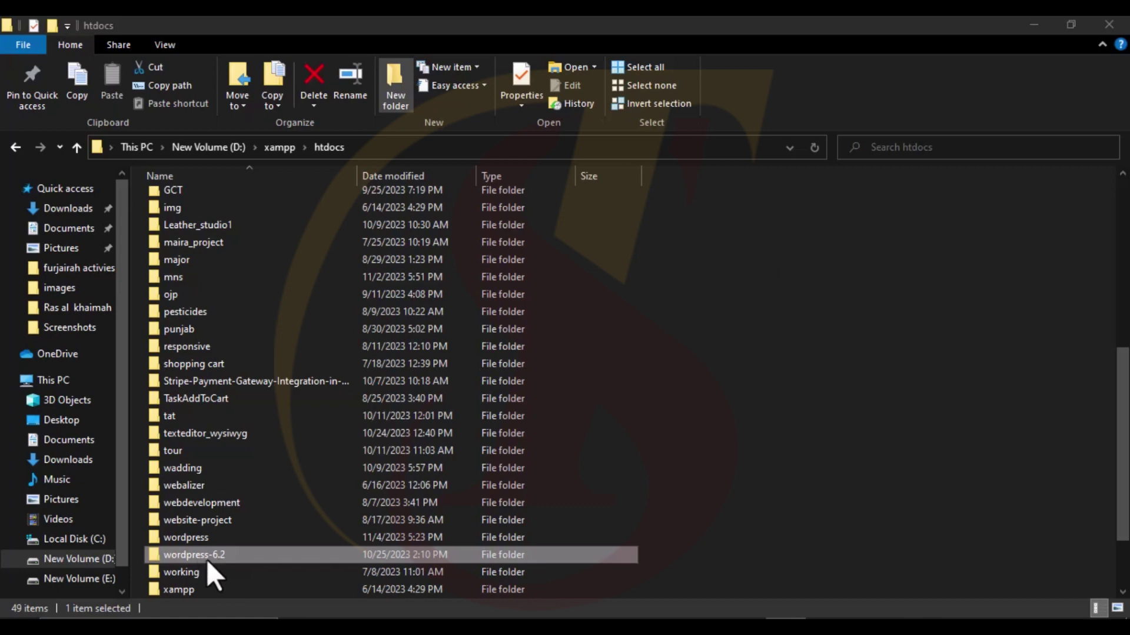
right_click(216, 556)
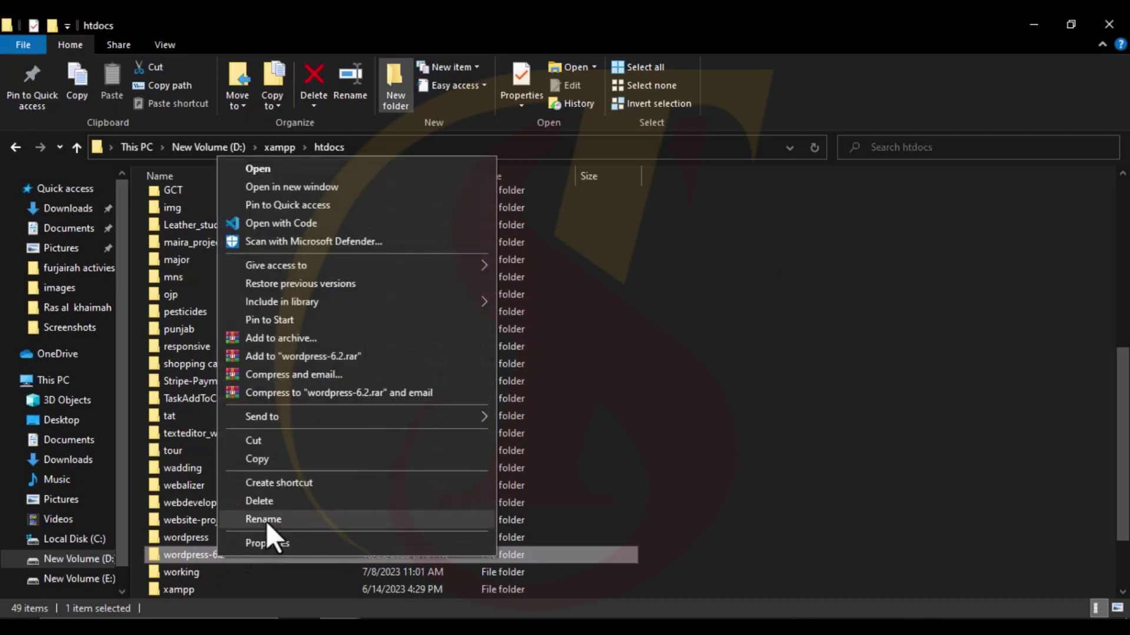
click(266, 521)
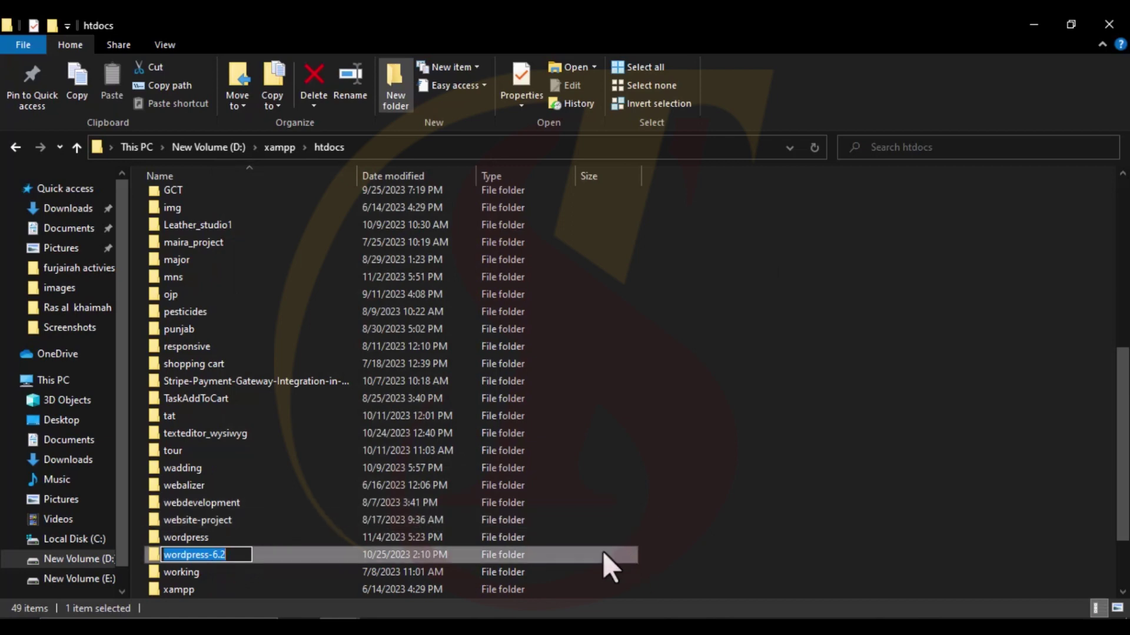
click(680, 559)
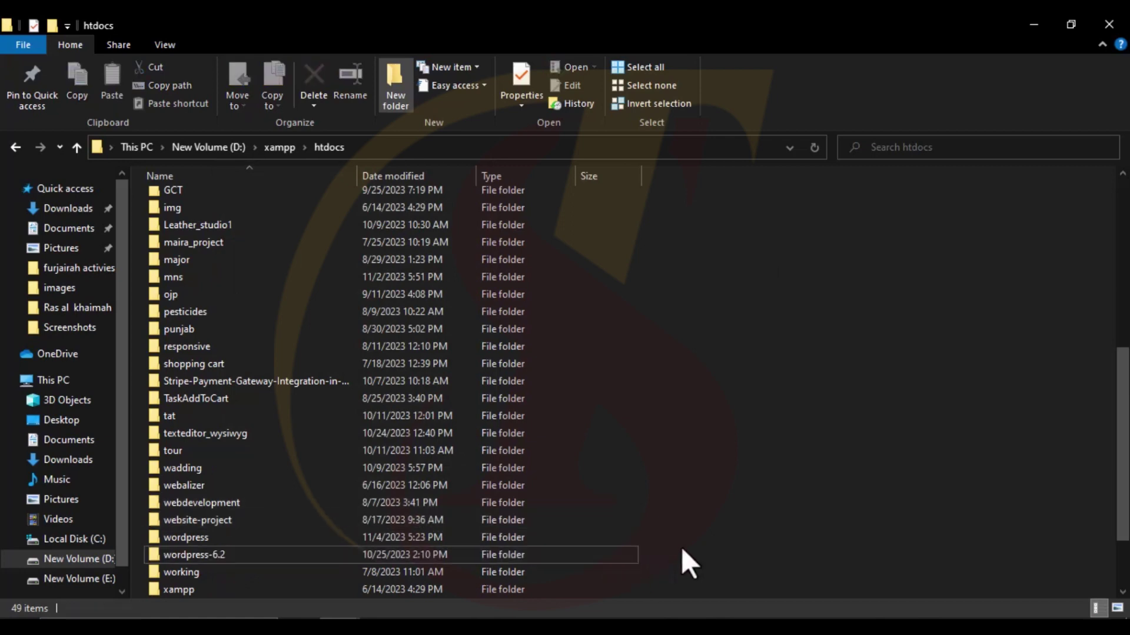
- Switch to Chrome's Index of /wordpress-6.2 listing and open the wordpress/ folder
key(alt+Tab)
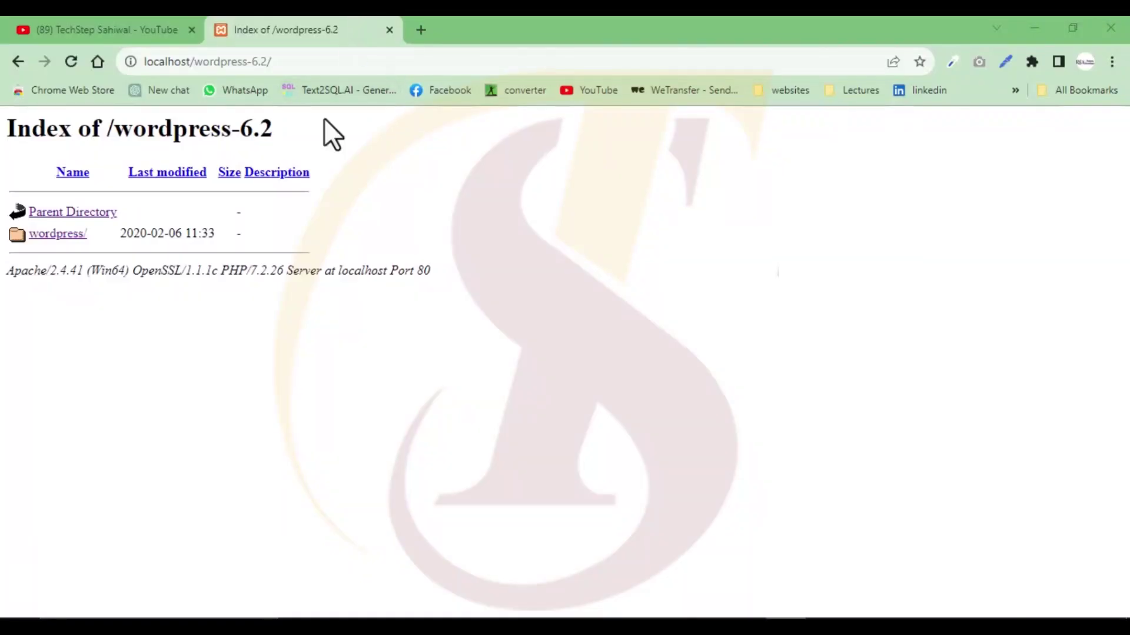
click(154, 64)
drag(154, 66, 266, 65)
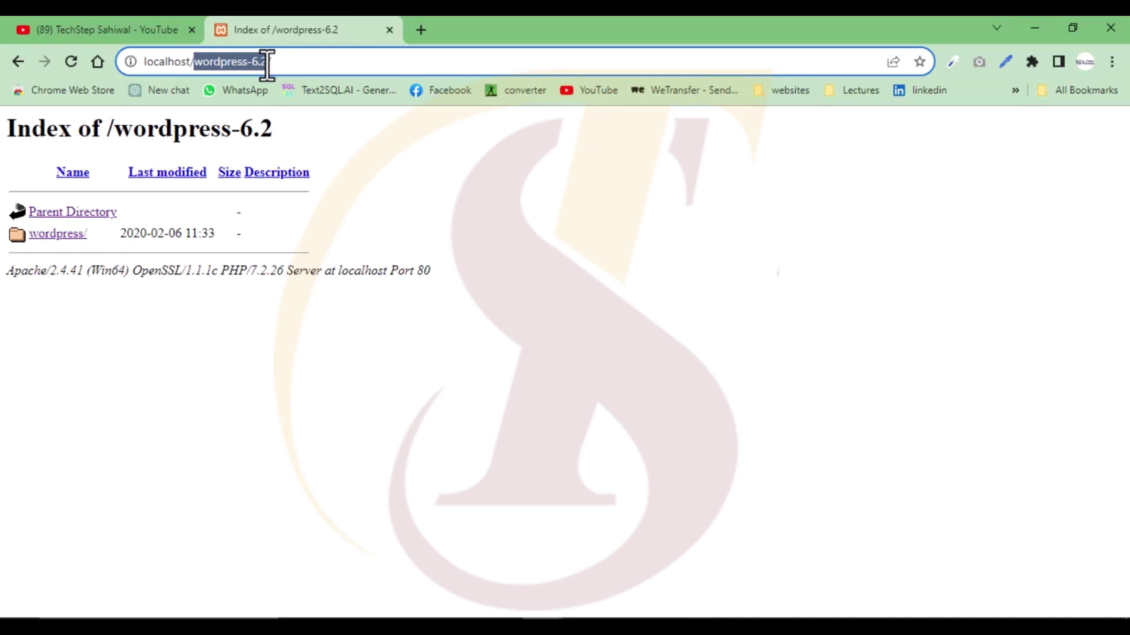
click(57, 234)
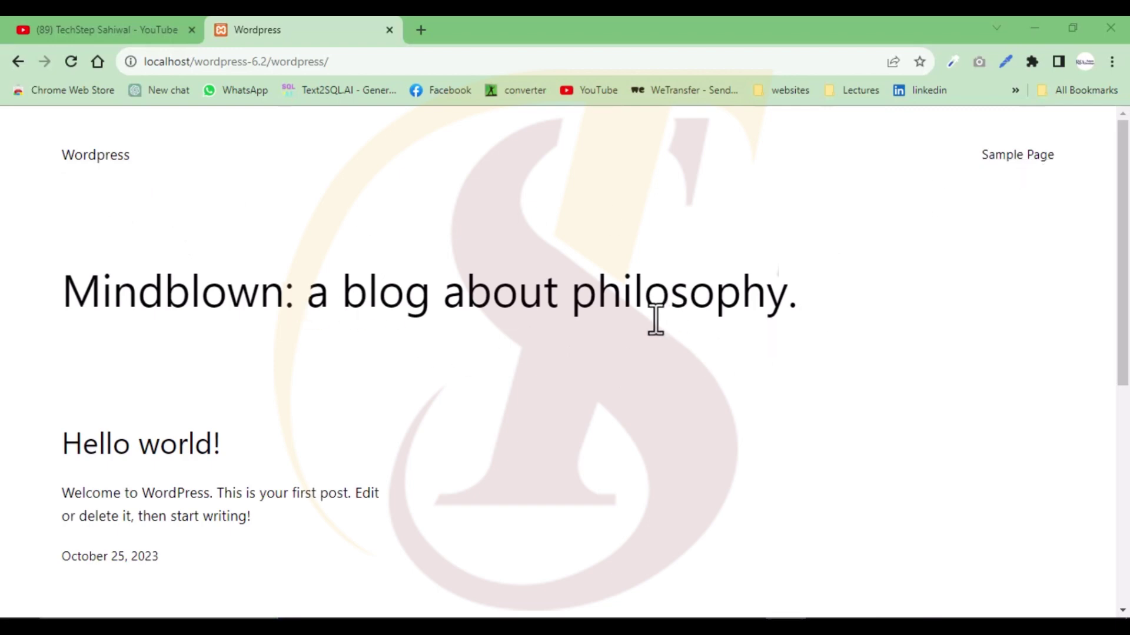
- Scroll the WordPress homepage to its footer and back, then open a new Chrome tab
scroll(588, 347, down, 5)
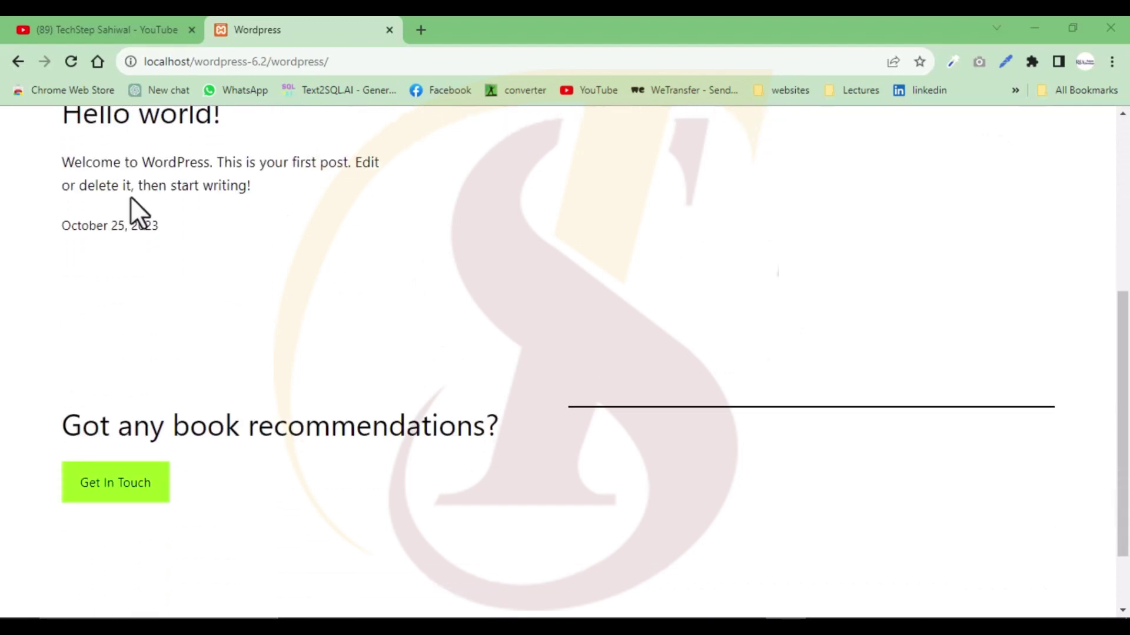
scroll(330, 248, down, 2)
scroll(331, 258, down, 1)
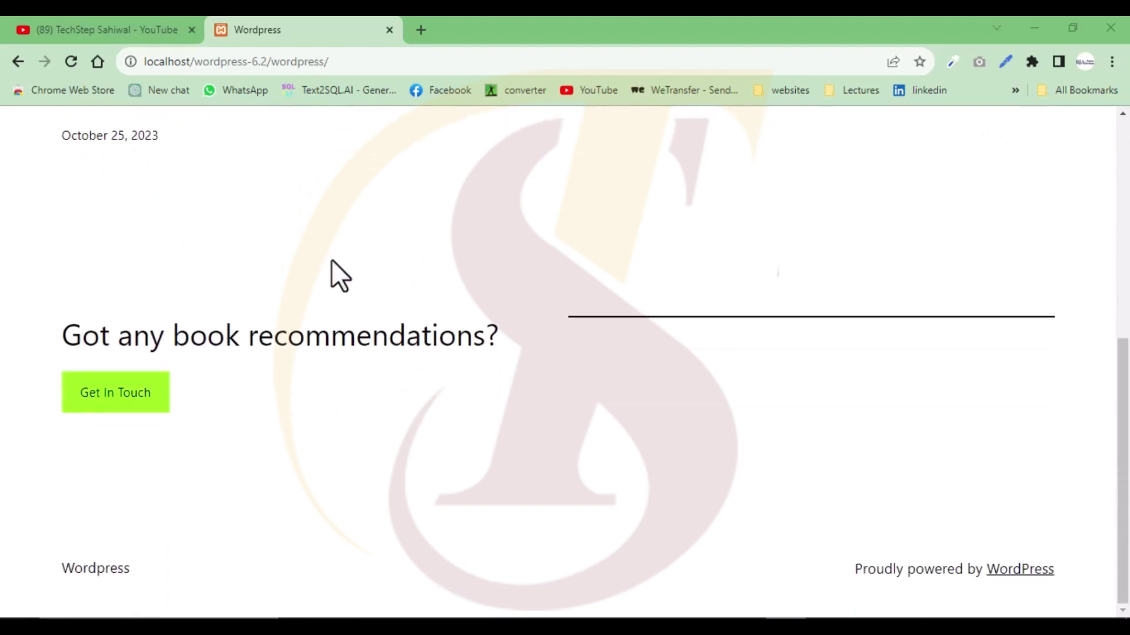
scroll(695, 344, up, 7)
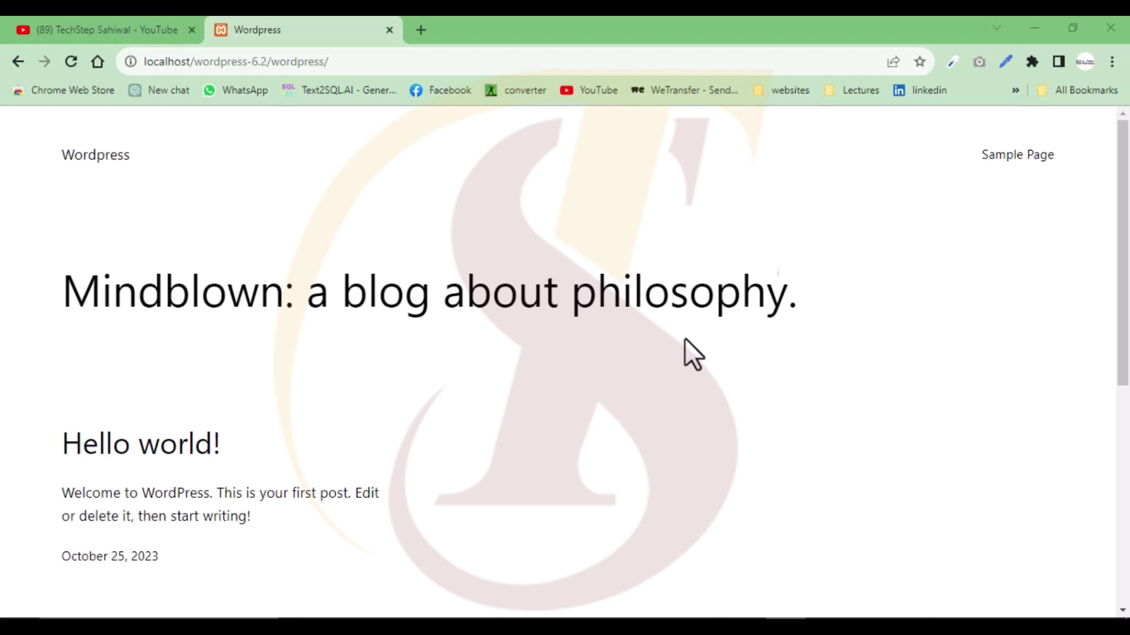
click(421, 32)
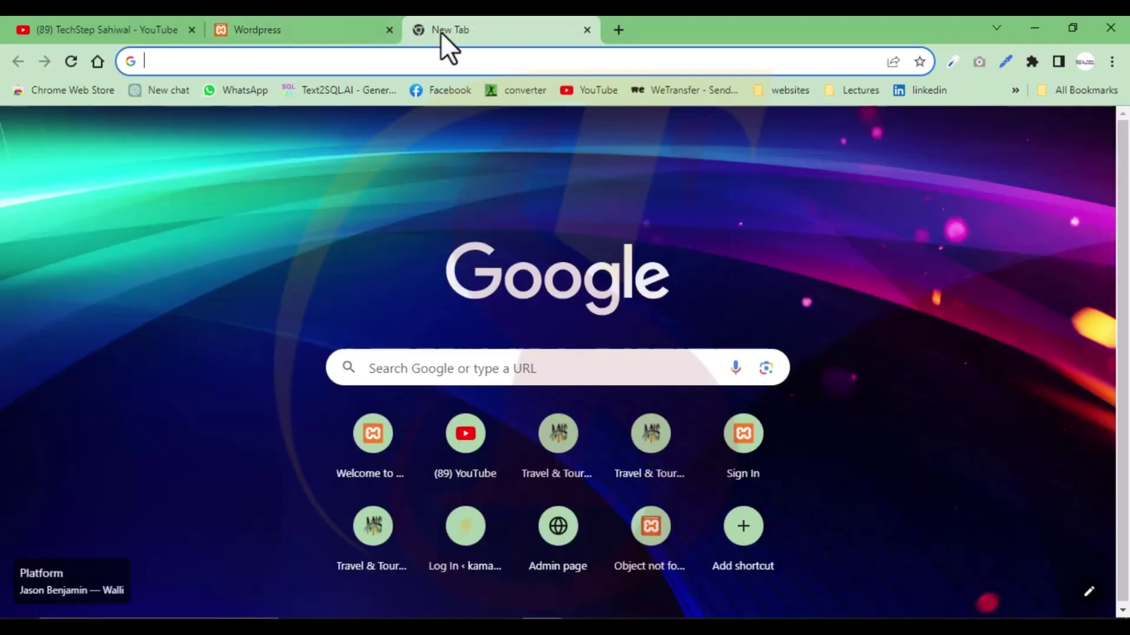
- Paste the site address into the new tab with wp-admin appended and load the login page
click(348, 32)
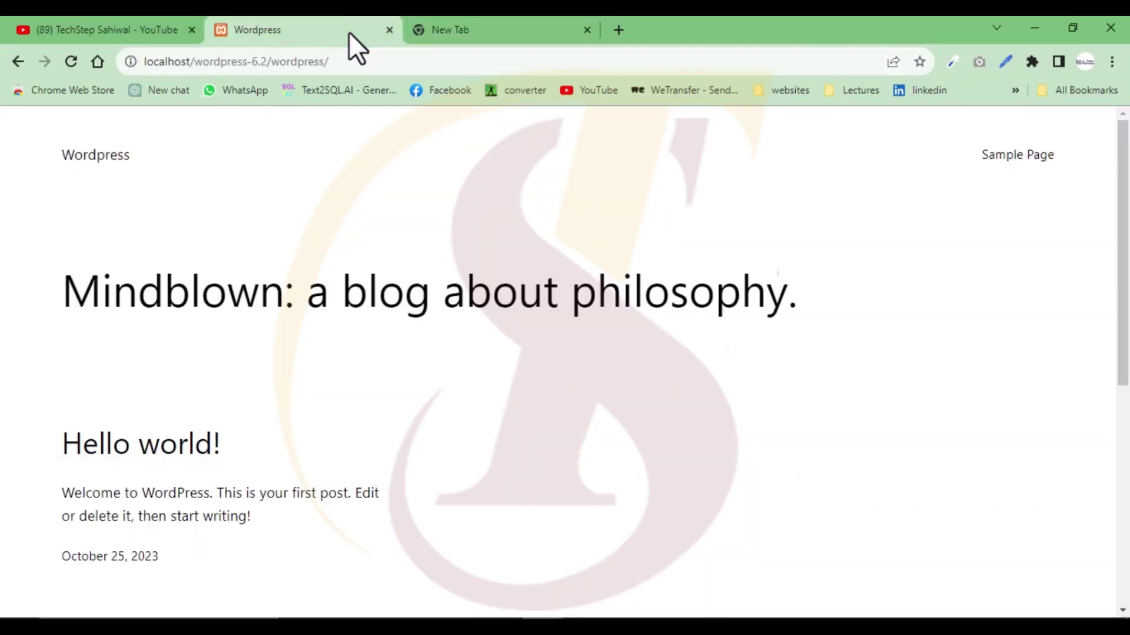
click(457, 33)
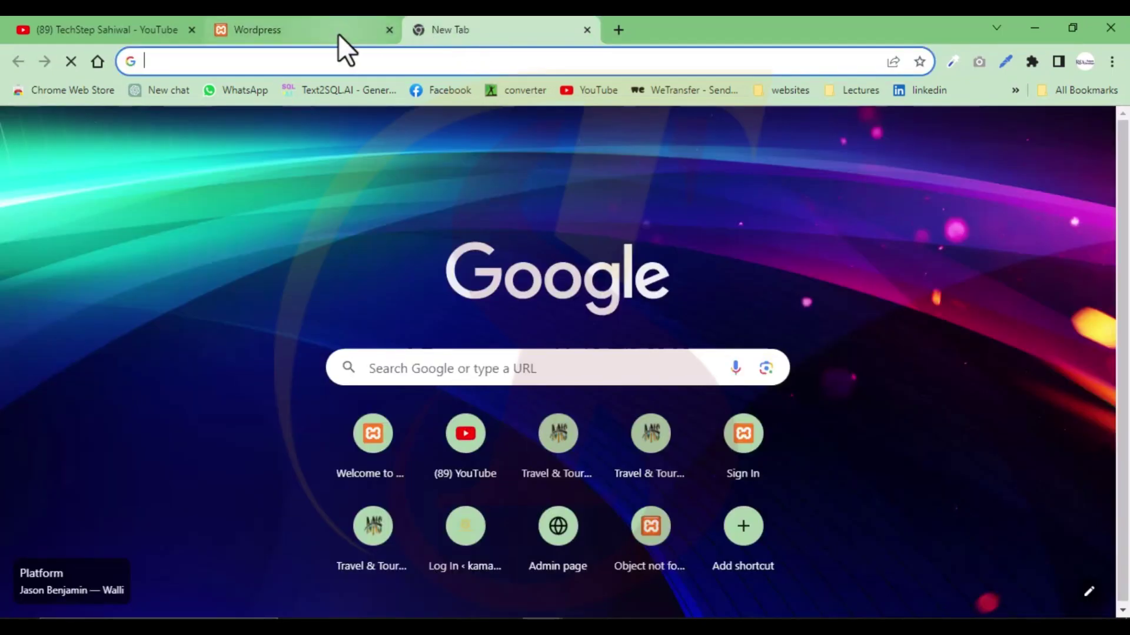
click(339, 35)
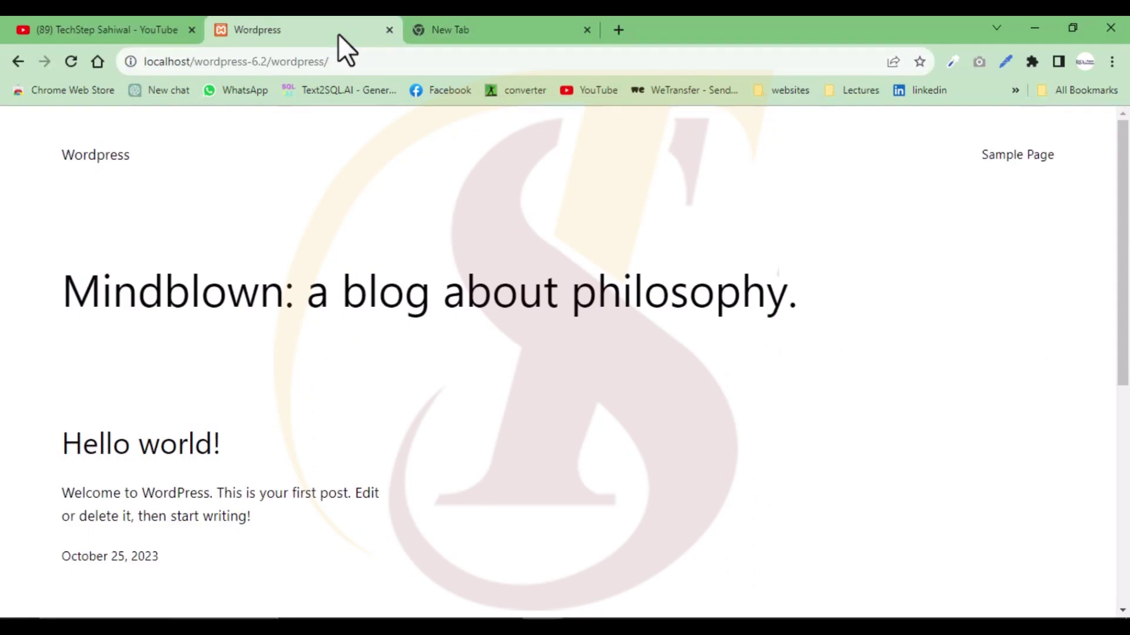
drag(360, 65, 130, 71)
key(ctrl+c)
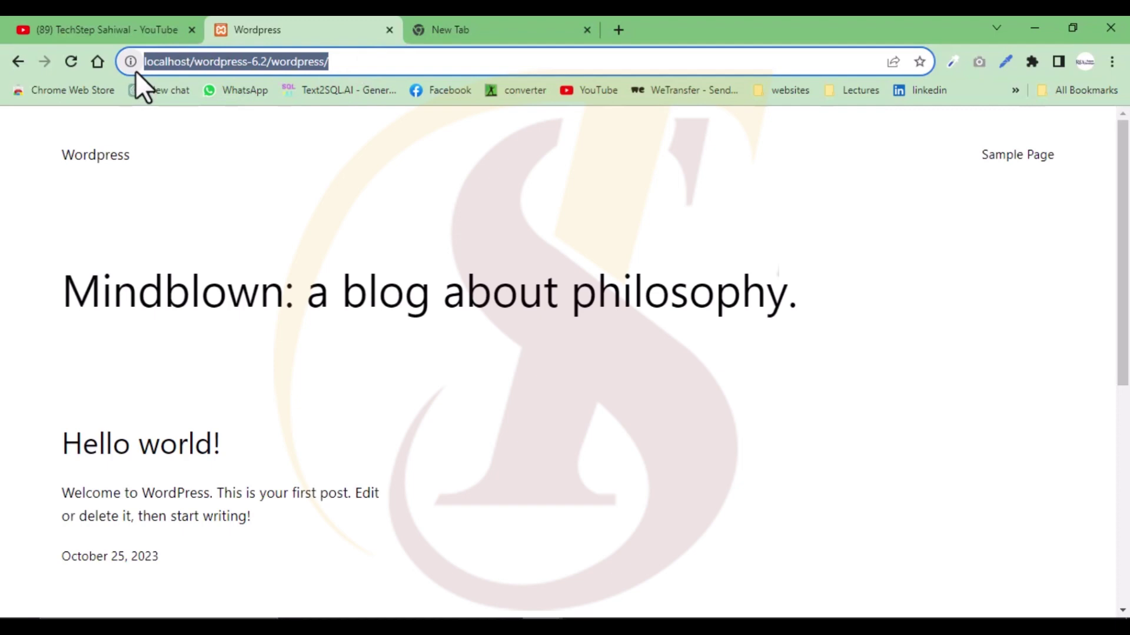
click(422, 27)
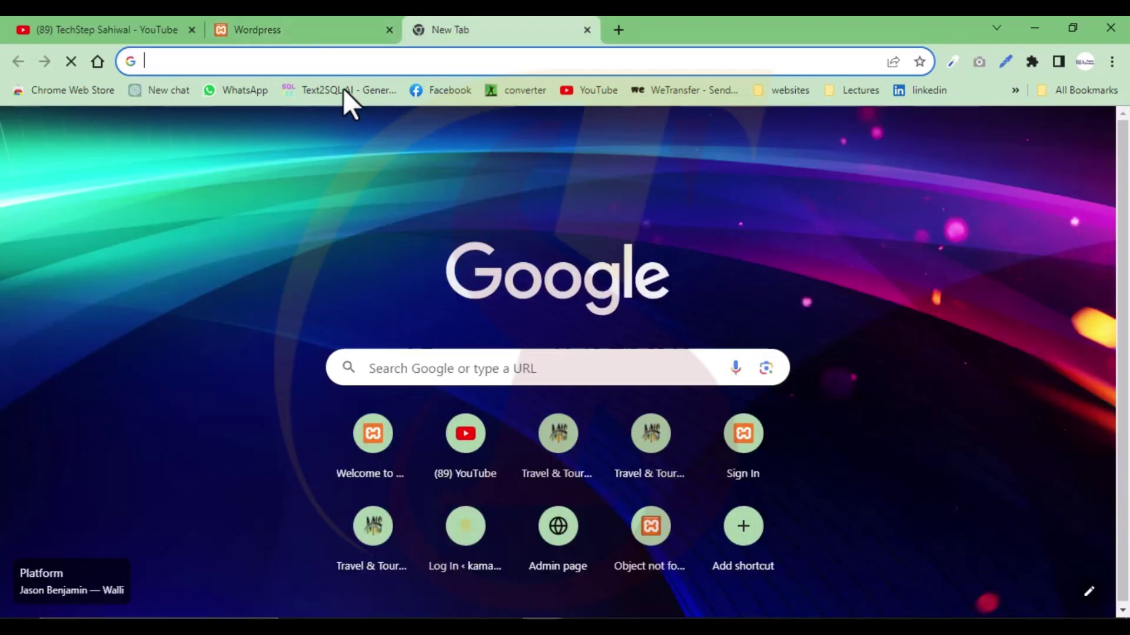
click(335, 62)
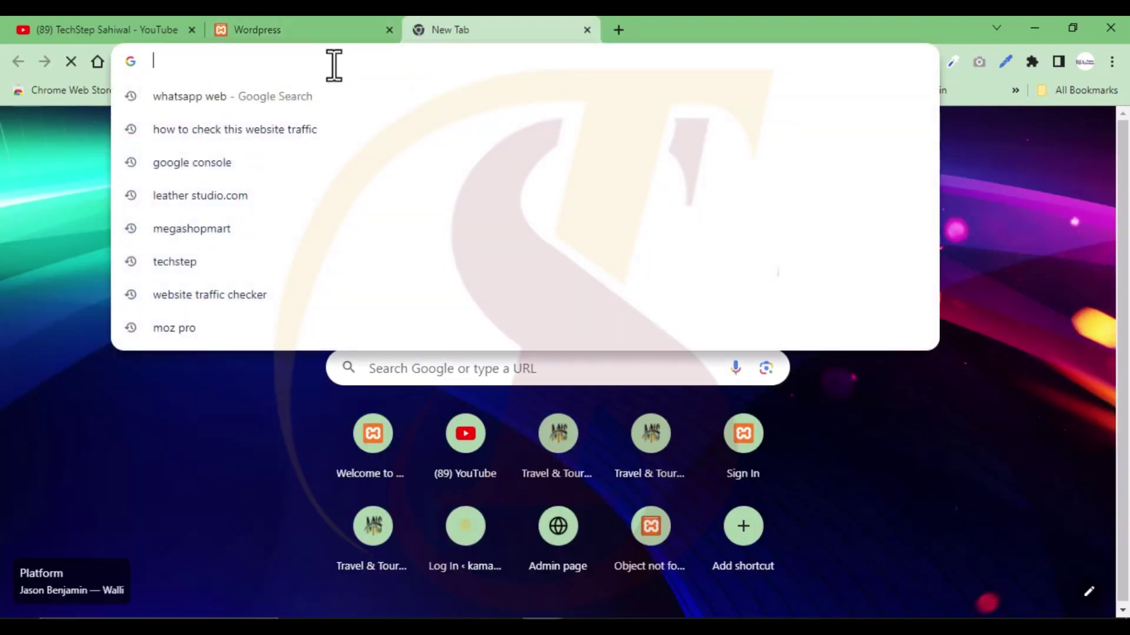
key(ctrl+v)
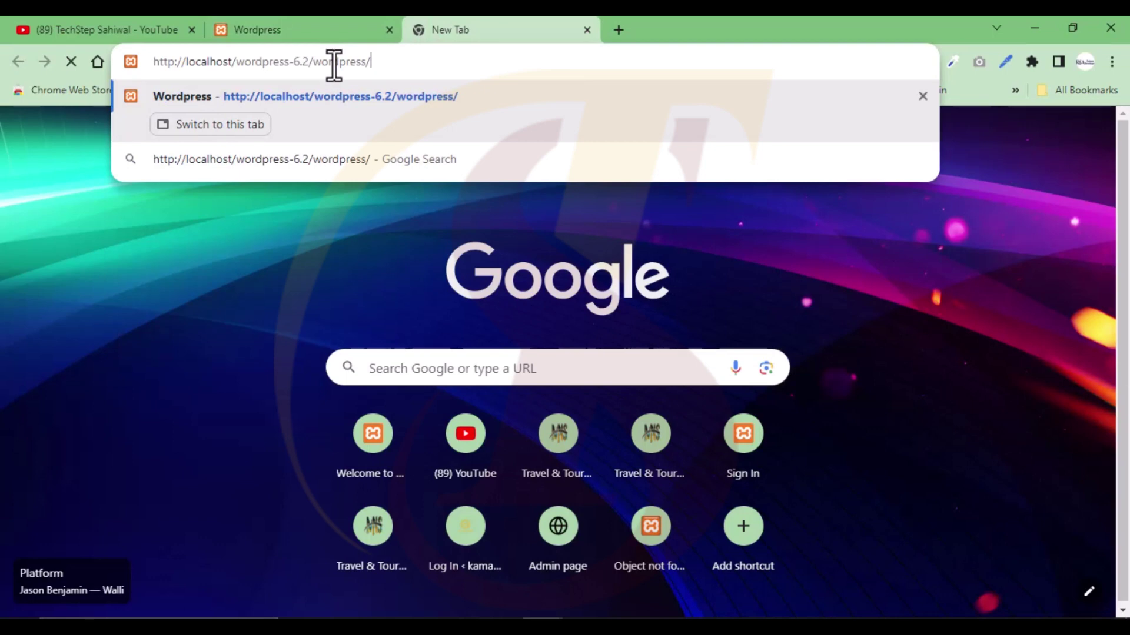
text(w)
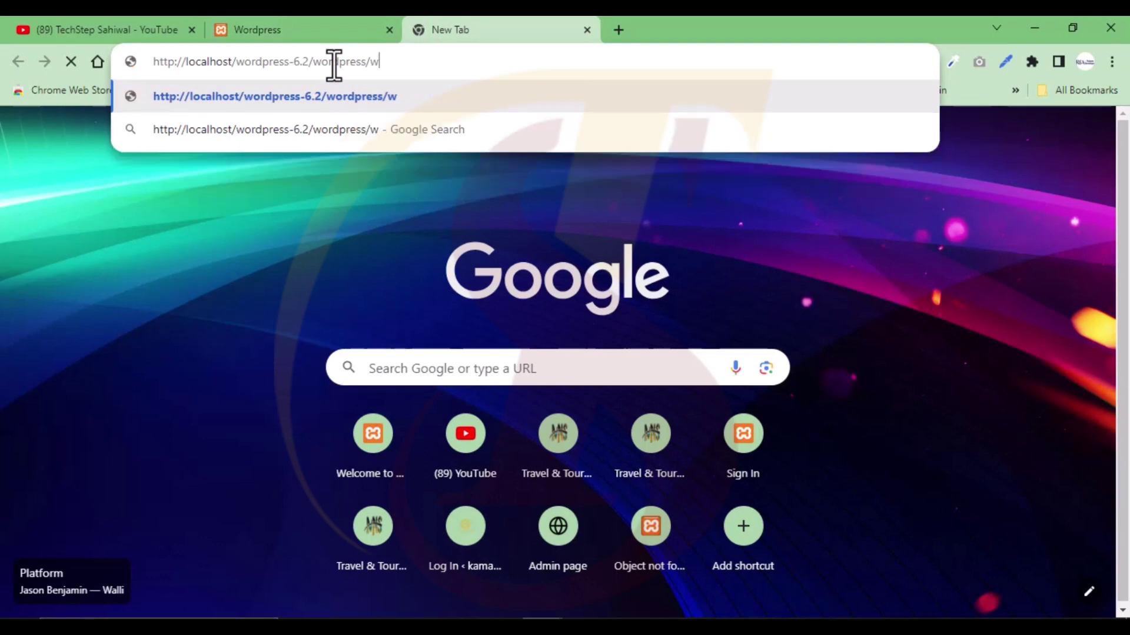
text(p)
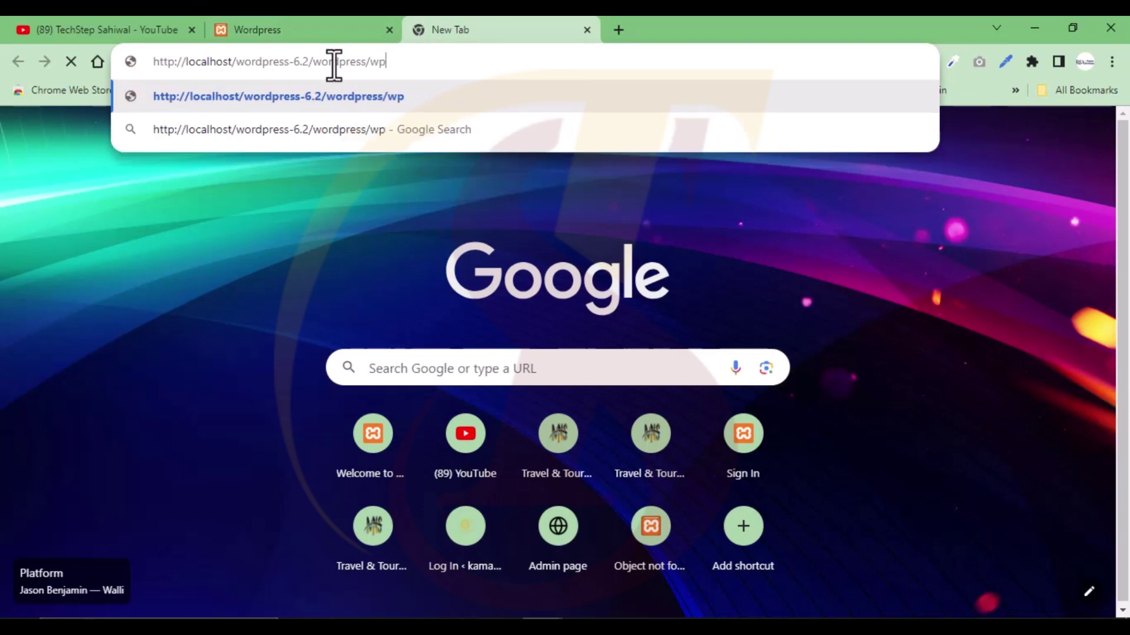
text(-ad)
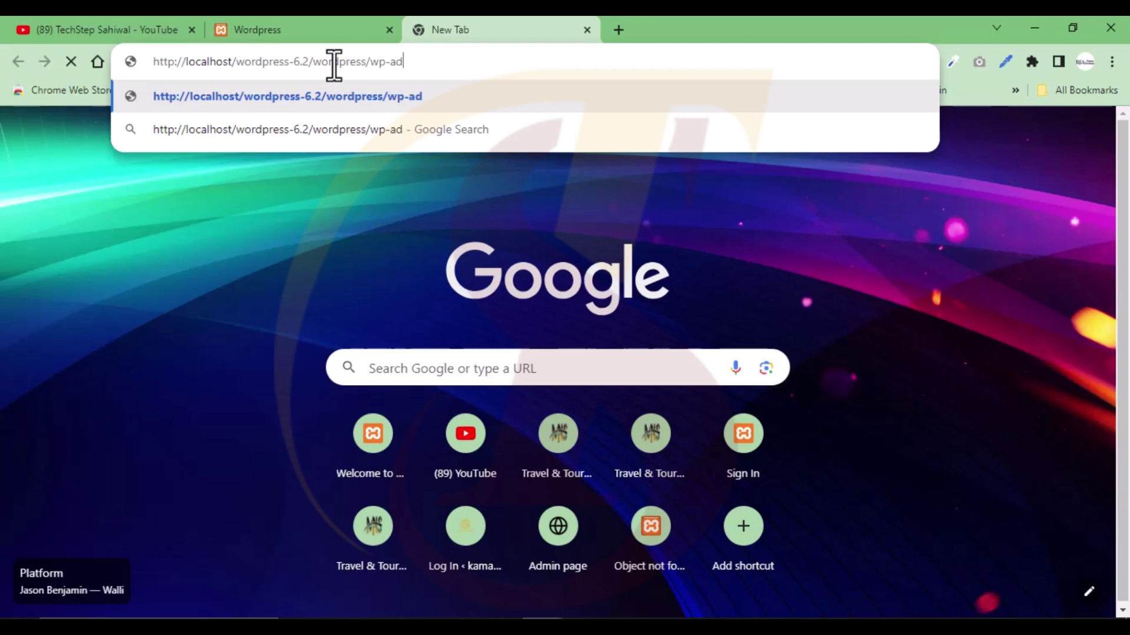
text(min)
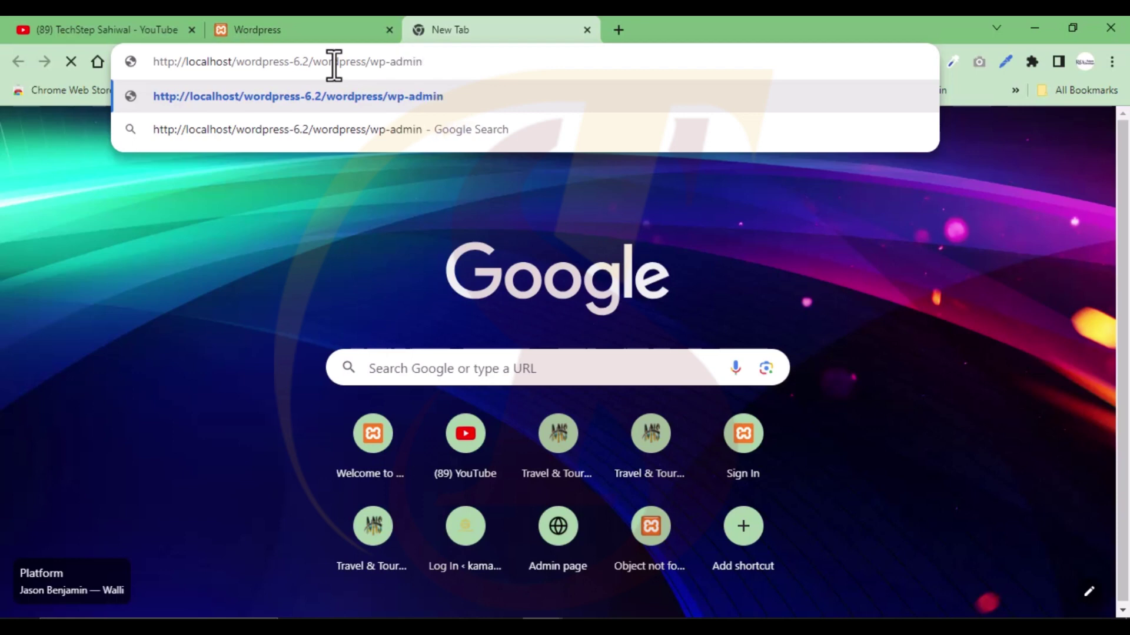
key(Return)
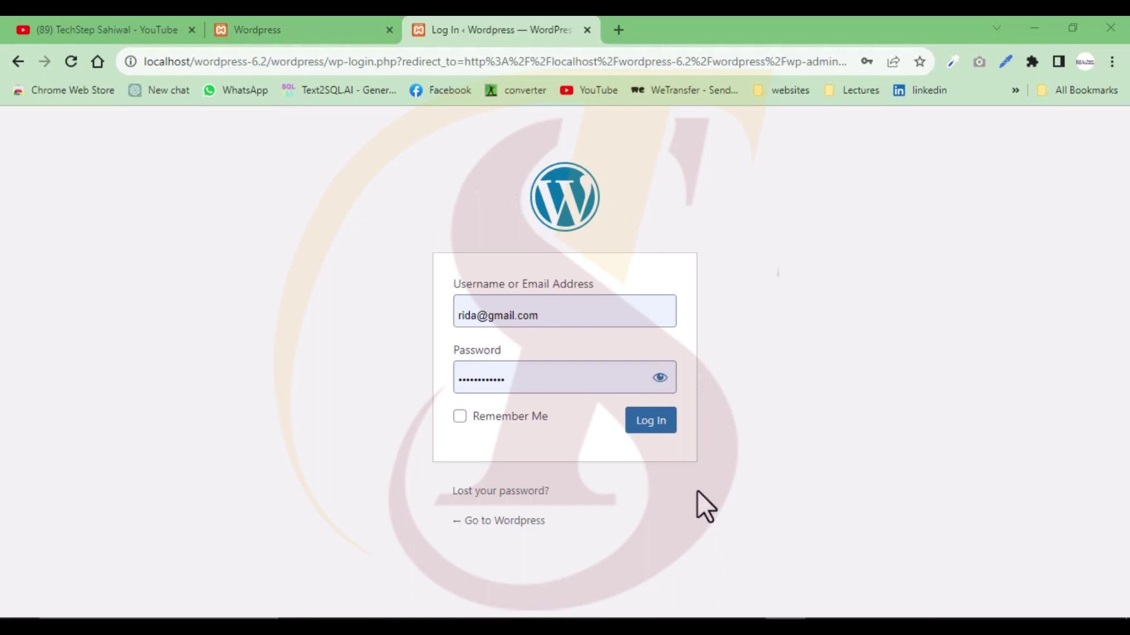
- Log in with the administrator e-mail and password, replacing the prefilled credentials
drag(573, 318, 436, 309)
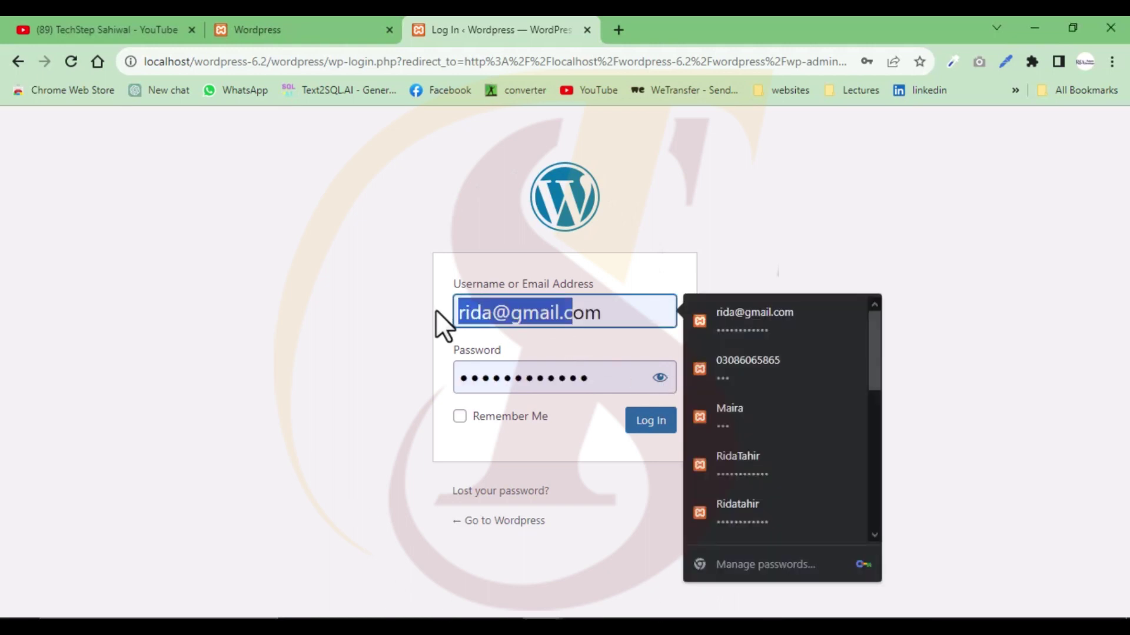
drag(622, 327, 433, 317)
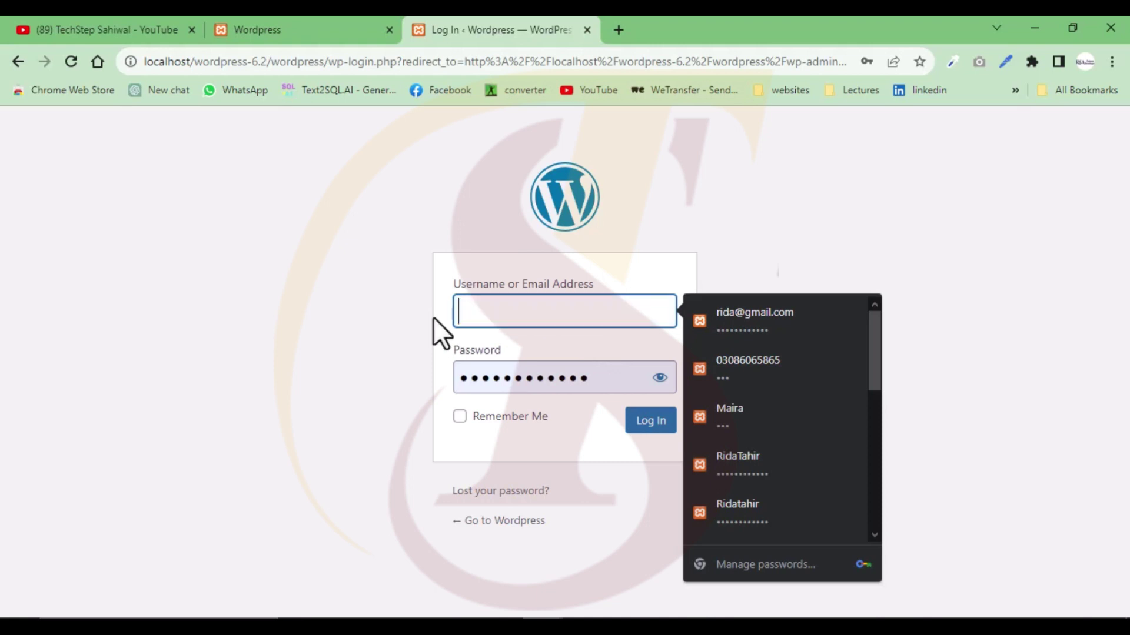
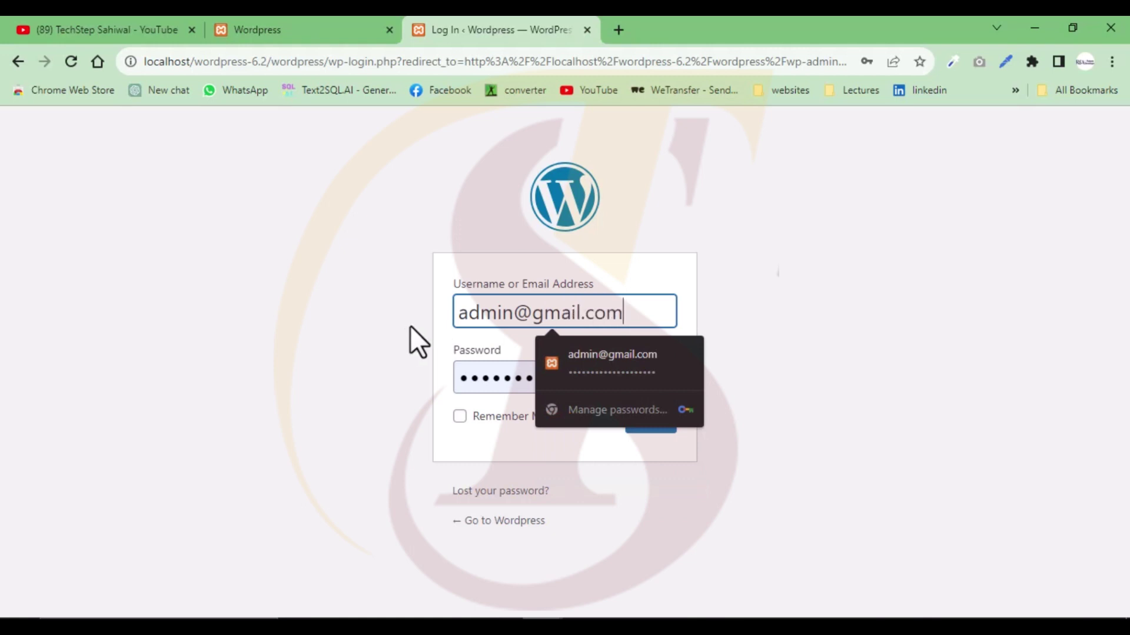
click(499, 394)
key(ctrl+a)
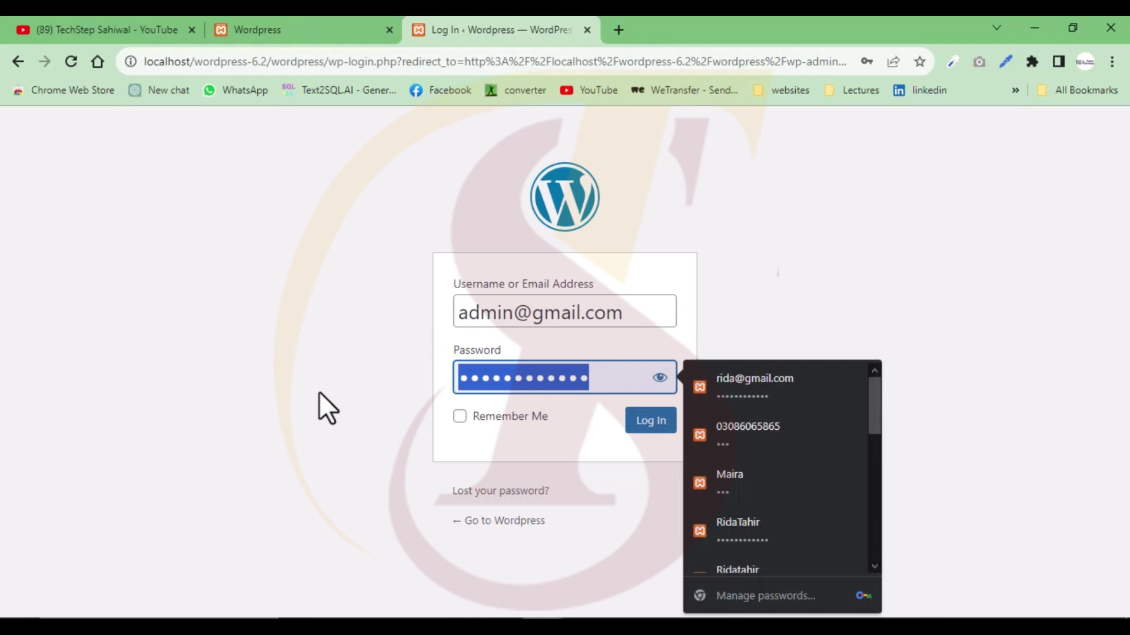
key(BackSpace)
text(admin)
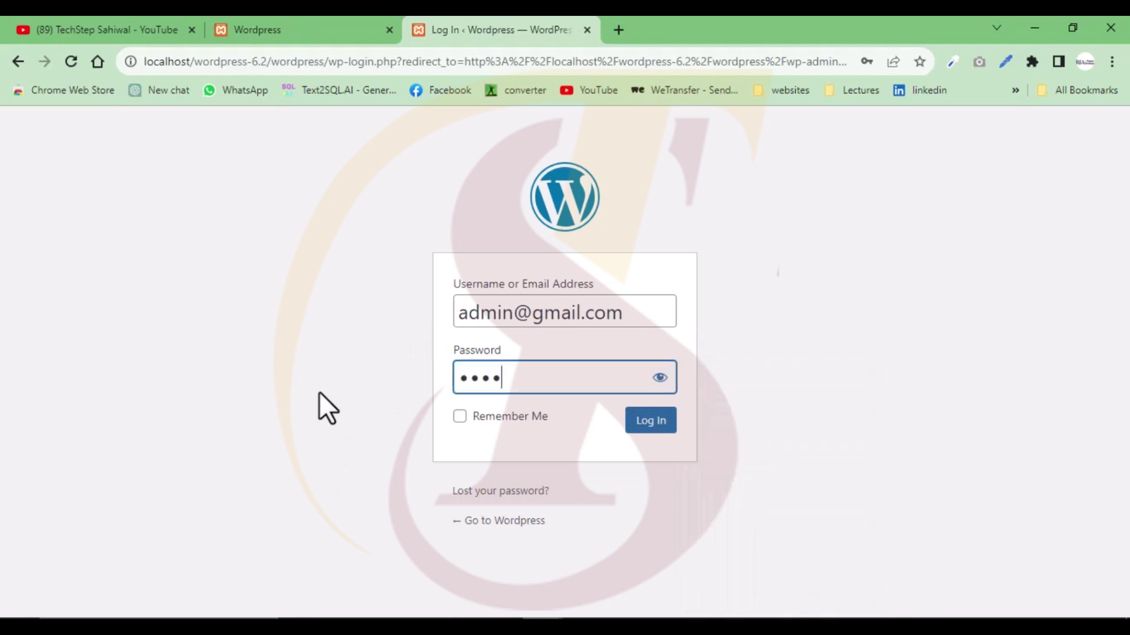
text(123)
click(654, 425)
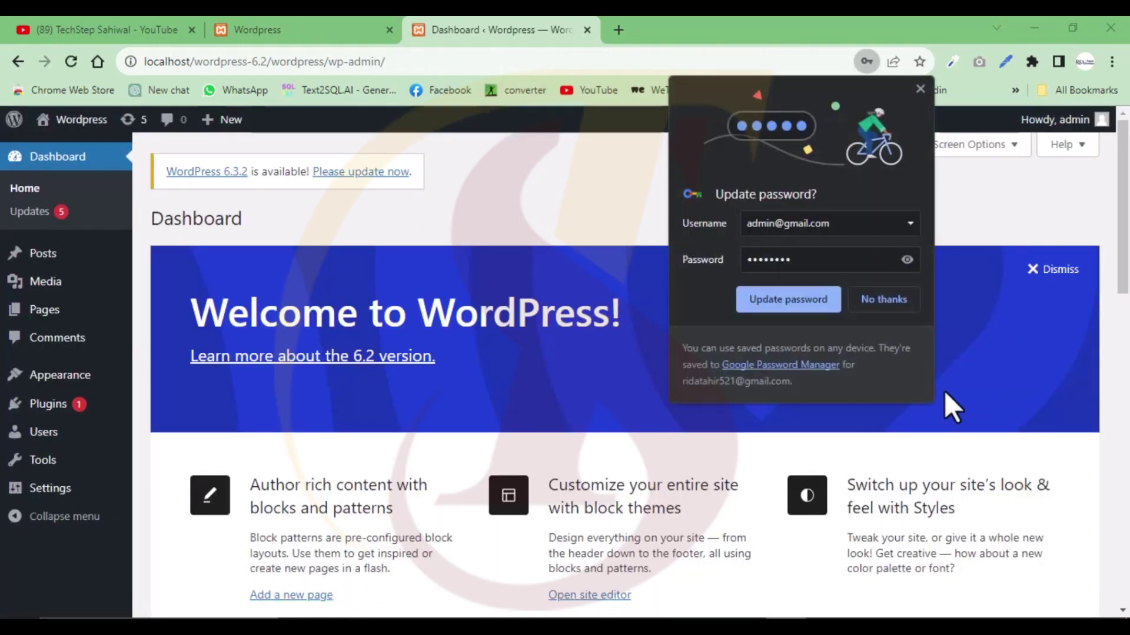
- Decline Chrome's password update, view the Updates page, then open the Posts list
click(887, 302)
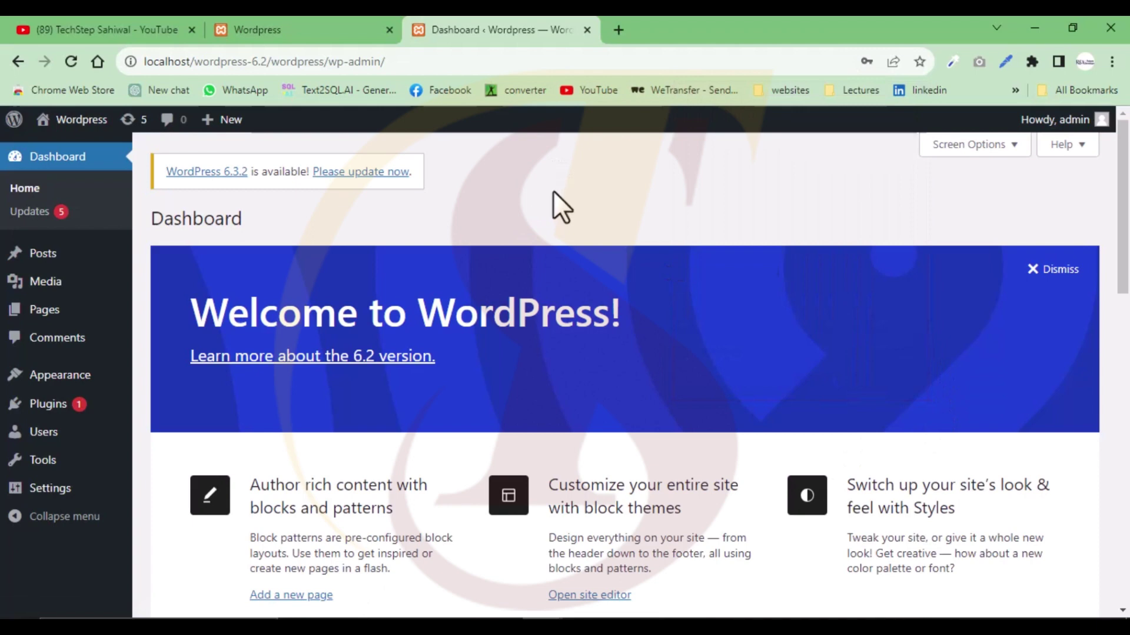
click(353, 24)
click(528, 19)
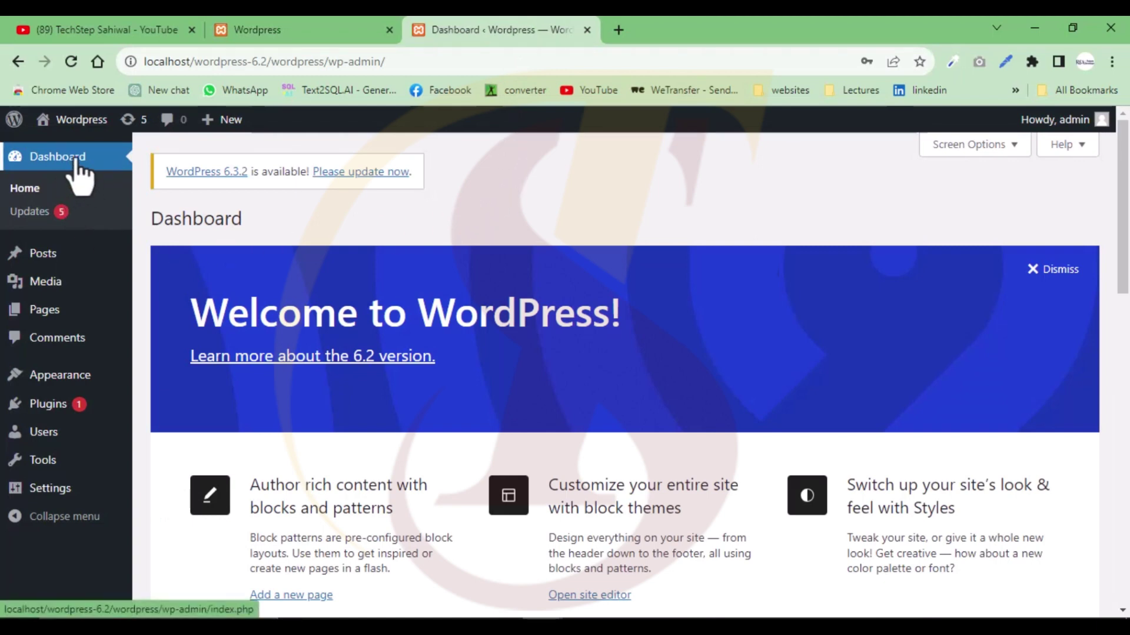
mouse_move(1075, 137)
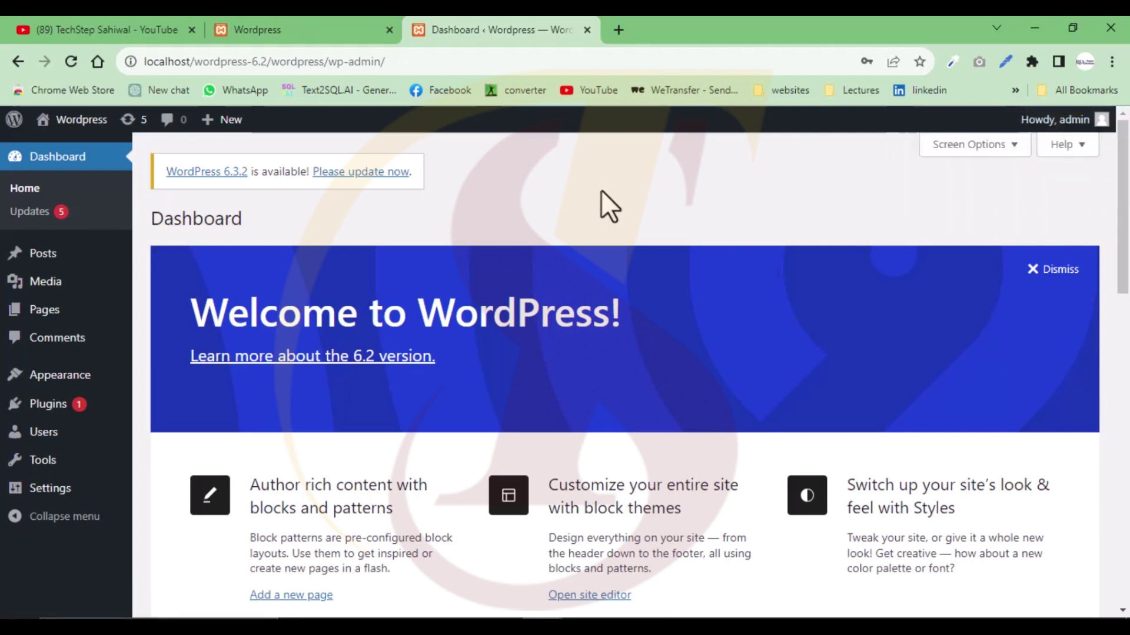
click(31, 213)
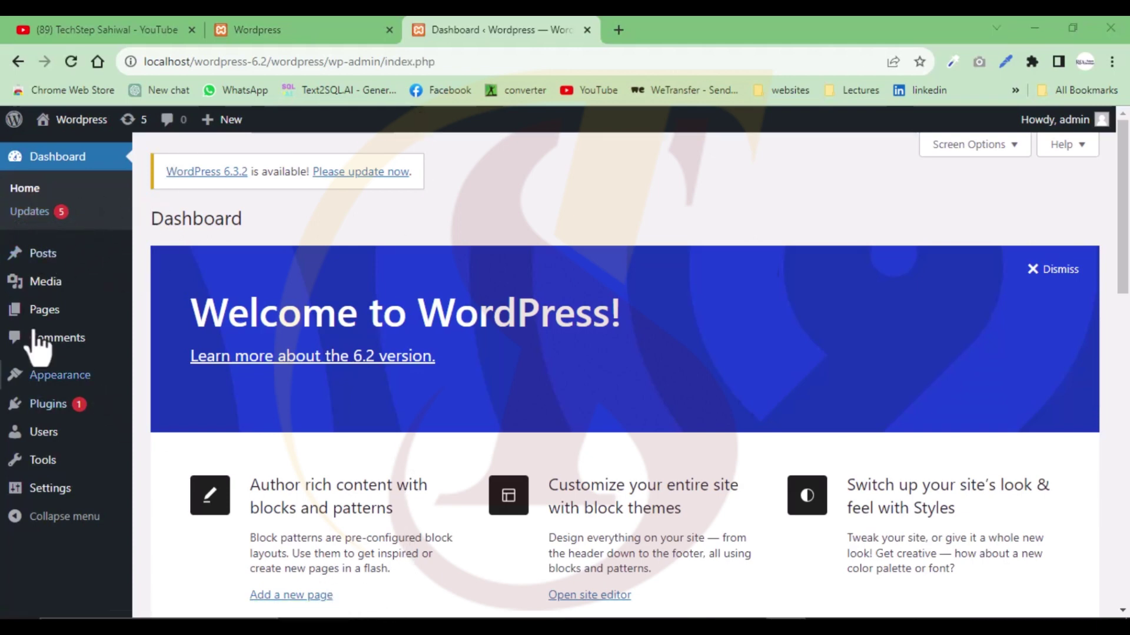
click(47, 262)
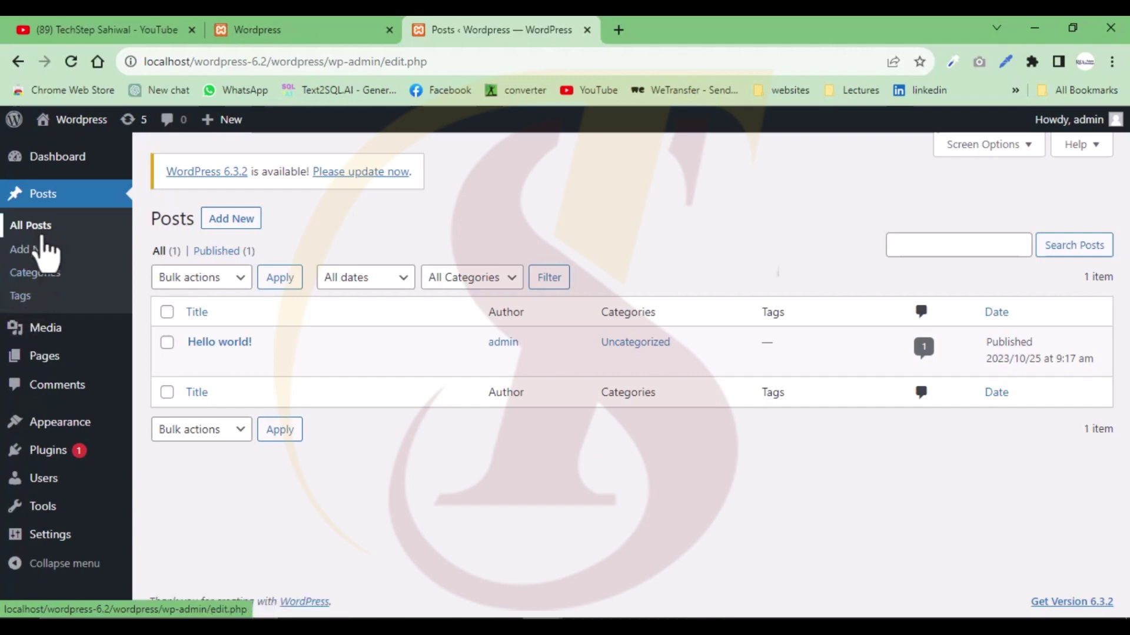
- View the post Tags and the empty Media Library, then go to All Pages
click(35, 294)
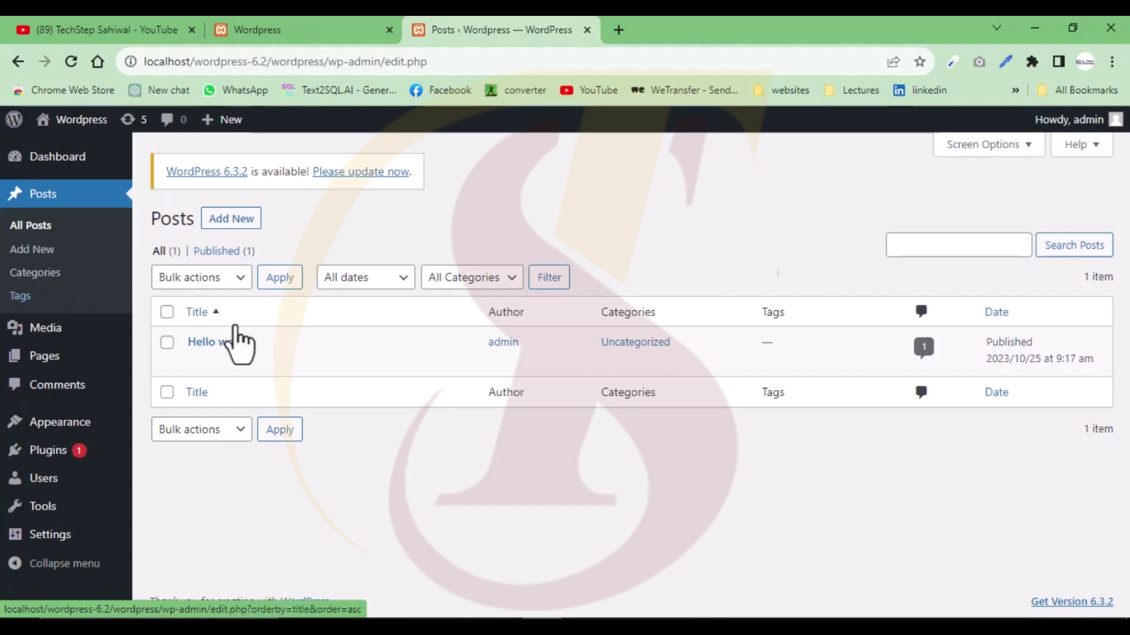
mouse_move(239, 352)
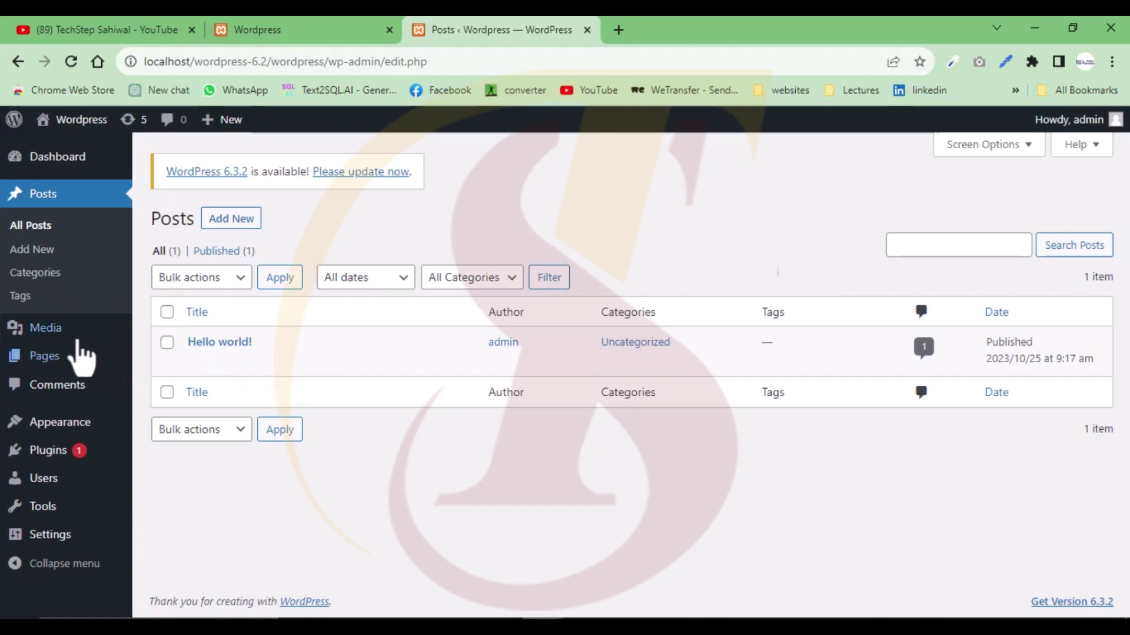
mouse_move(71, 336)
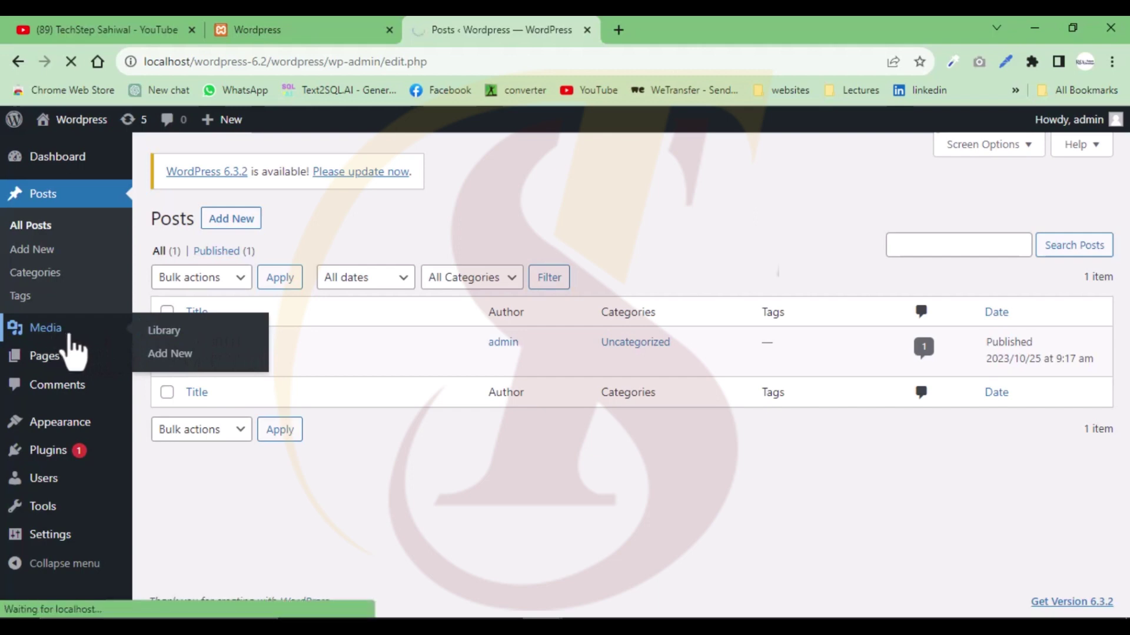
click(189, 360)
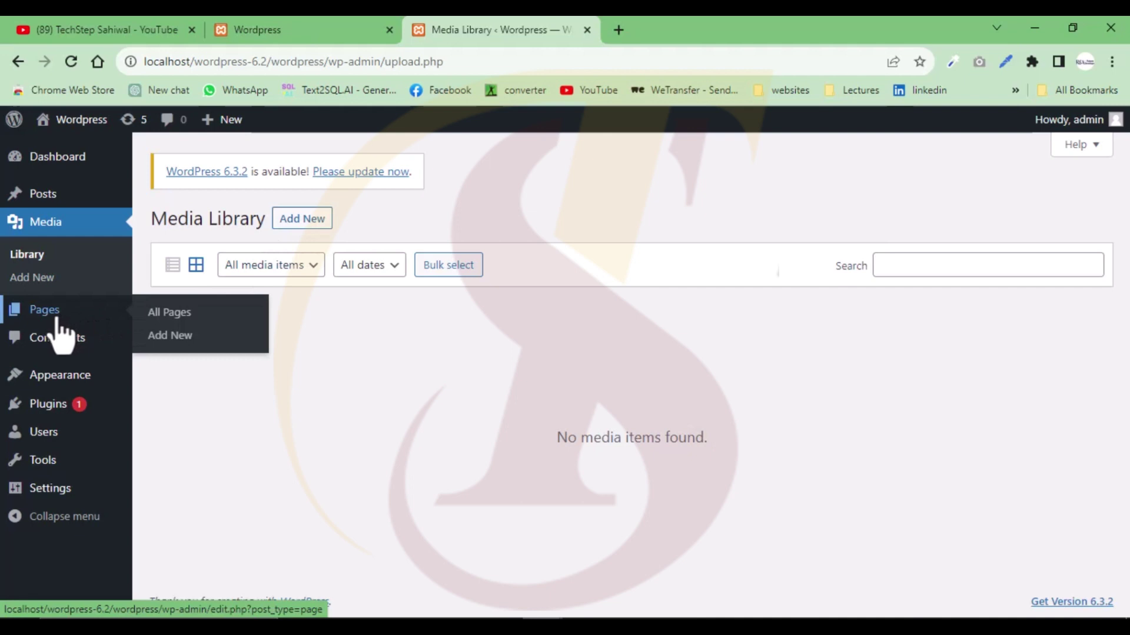
click(179, 313)
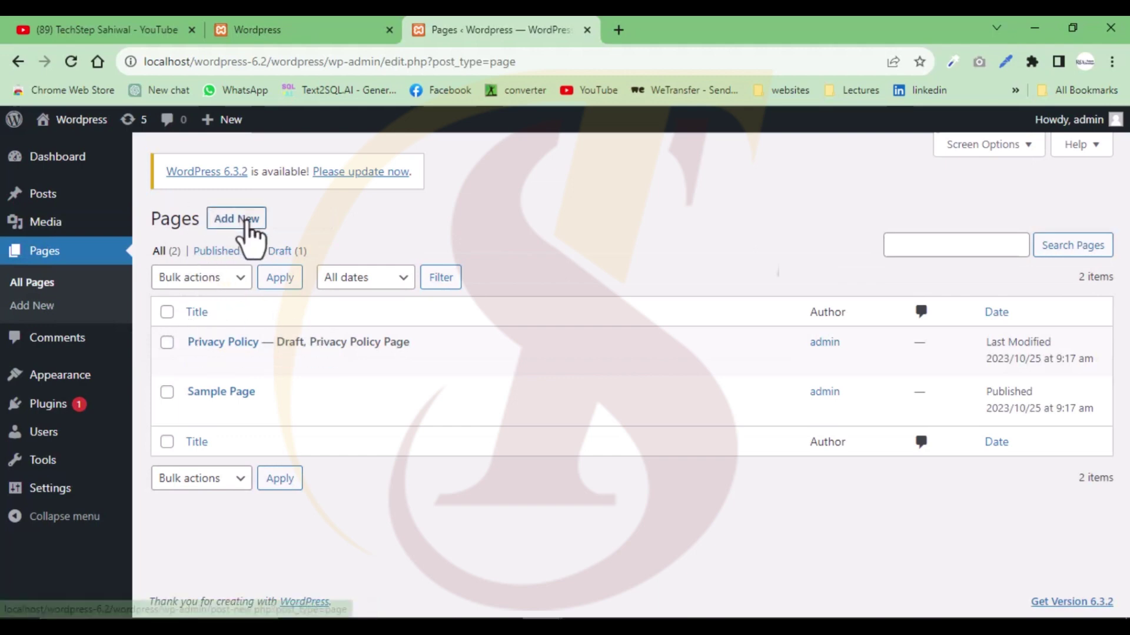
- Add a new page titled 'Techstep' and publish it through the pre-publish panel
click(250, 223)
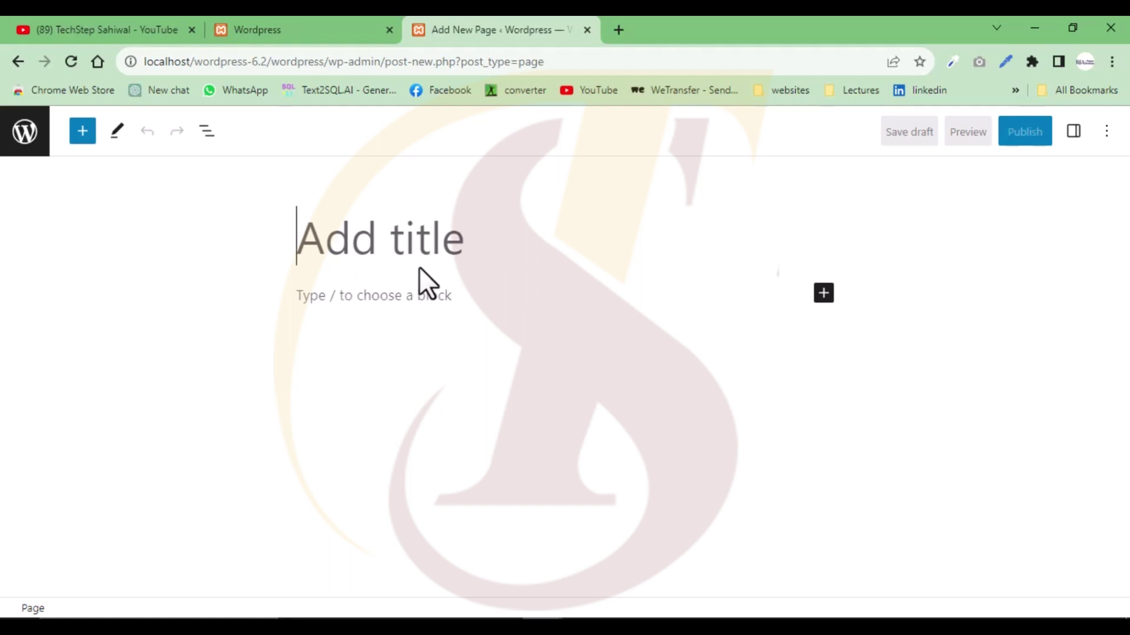
text(Techs)
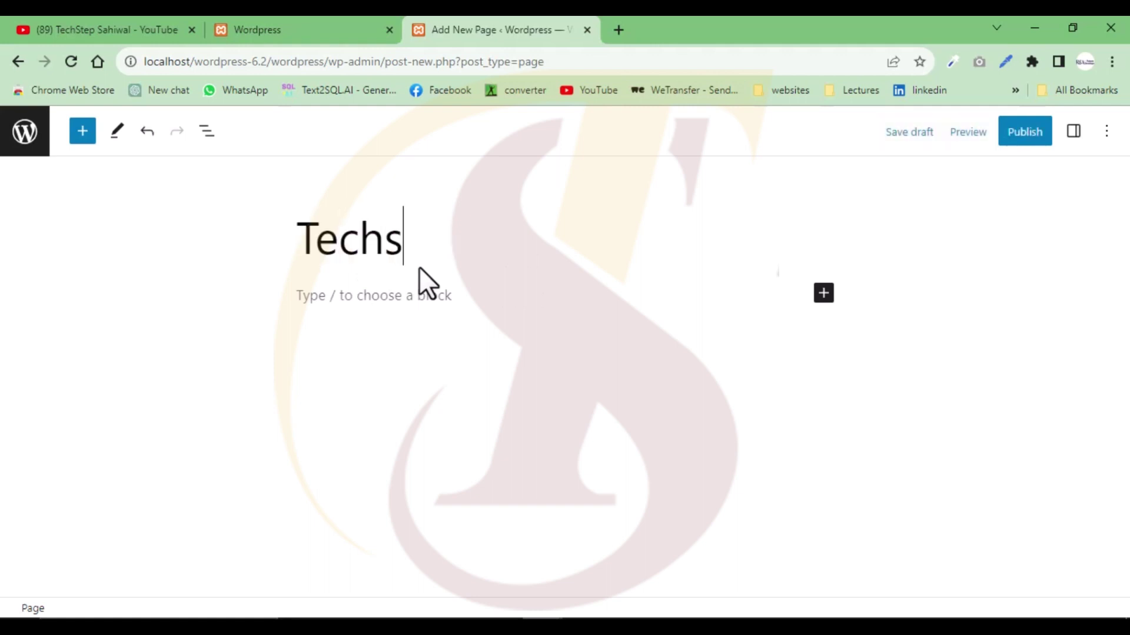
text(tep)
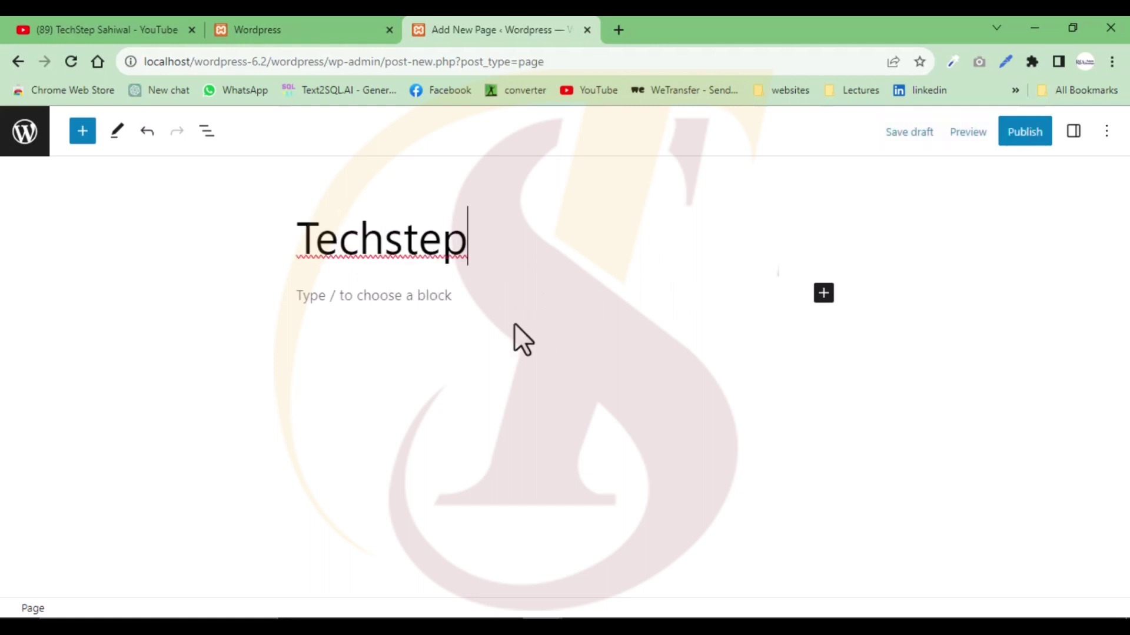
click(418, 299)
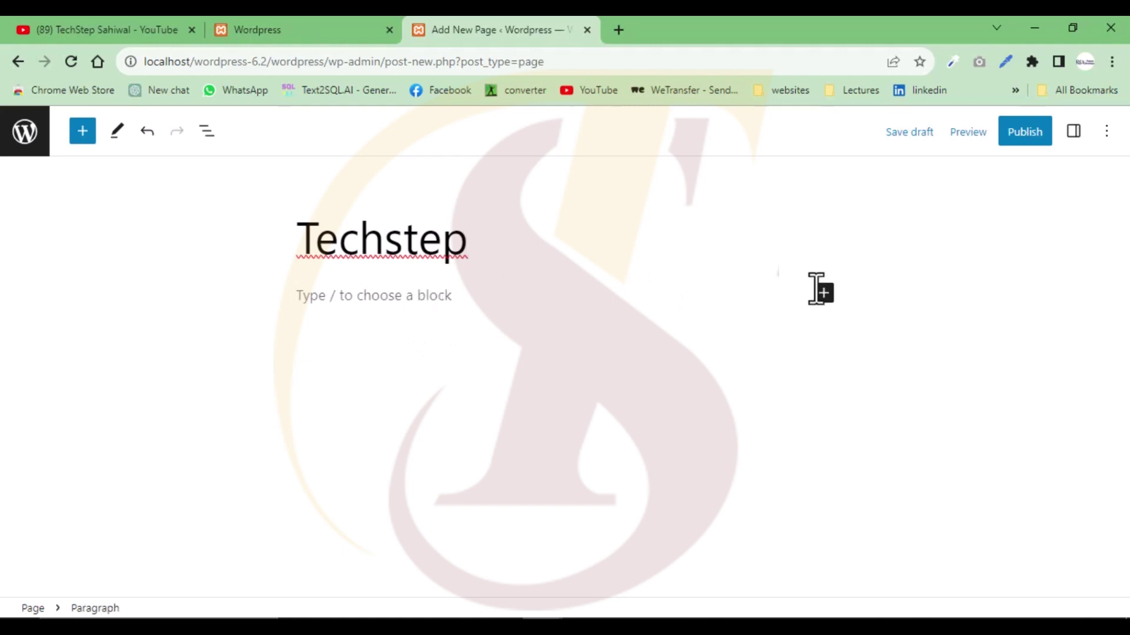
click(583, 252)
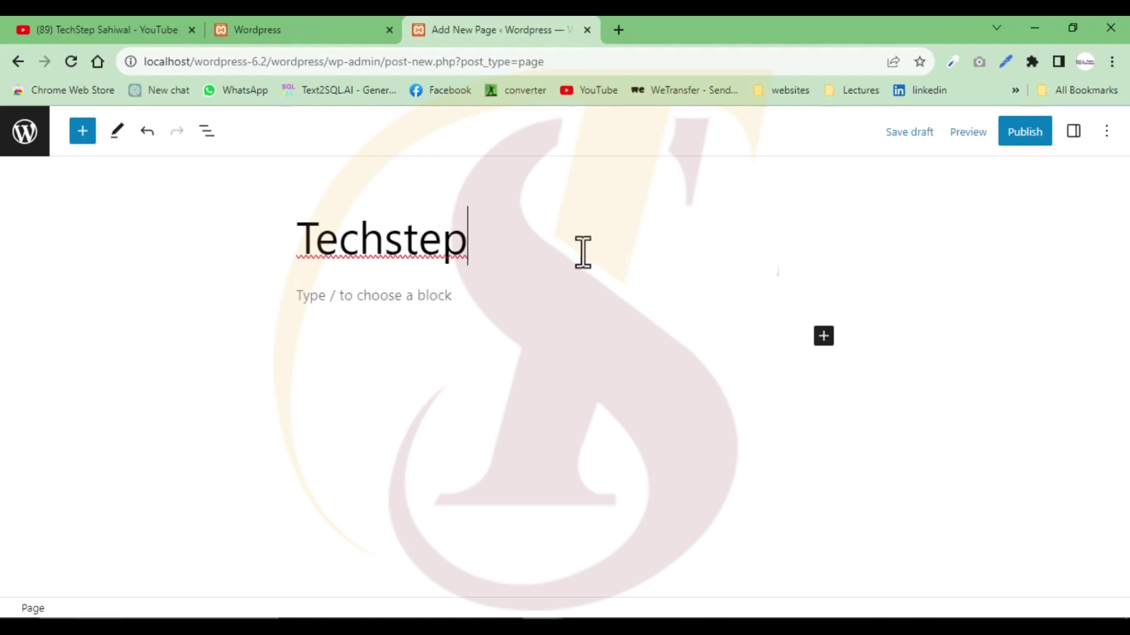
click(1016, 144)
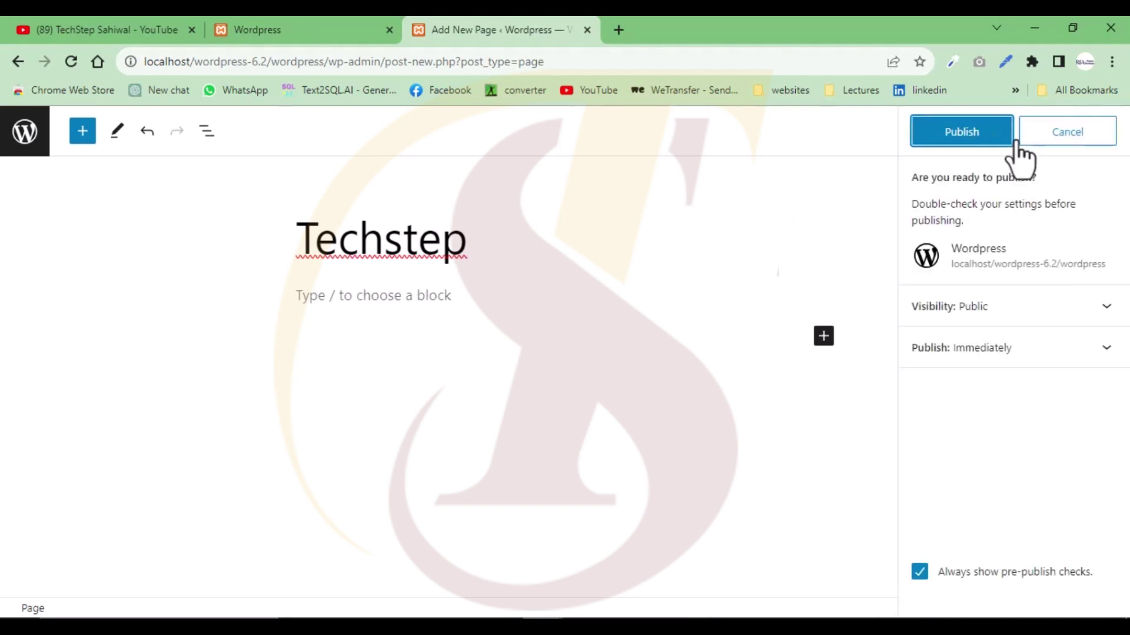
click(961, 135)
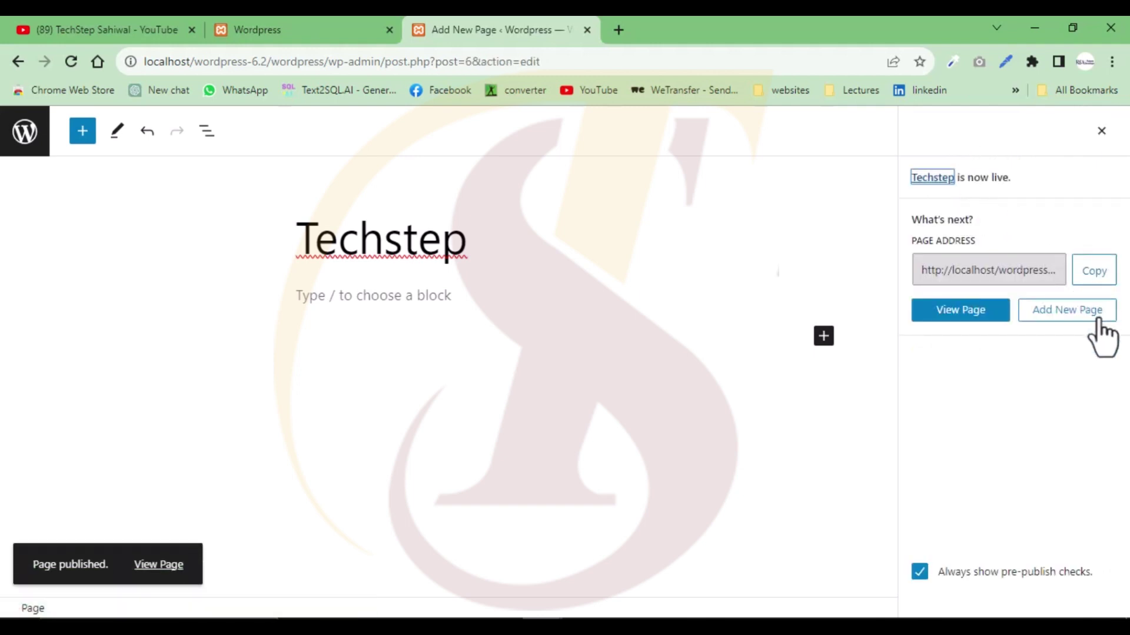
click(978, 313)
- Reload the site home page in the other tab so Techstep shows in the menu
click(977, 307)
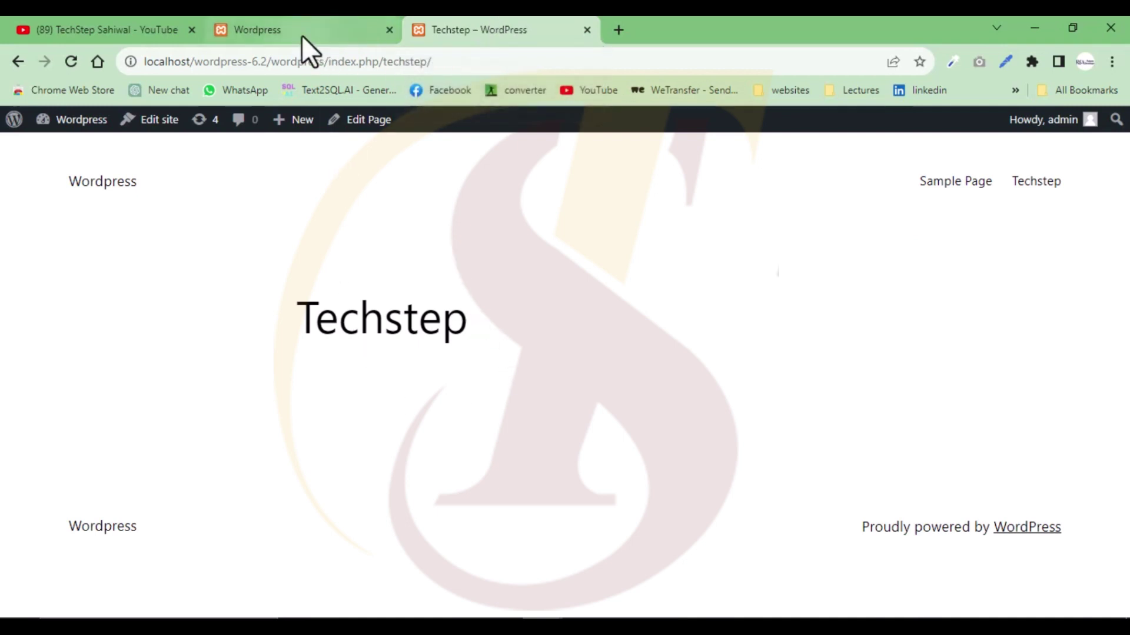
click(323, 28)
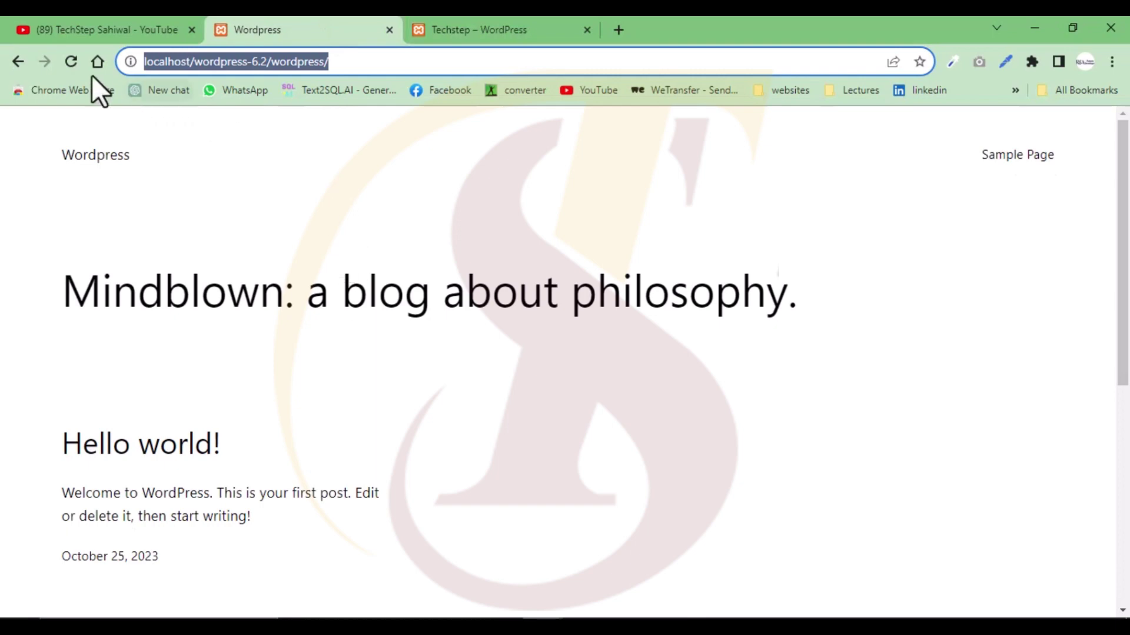
click(66, 61)
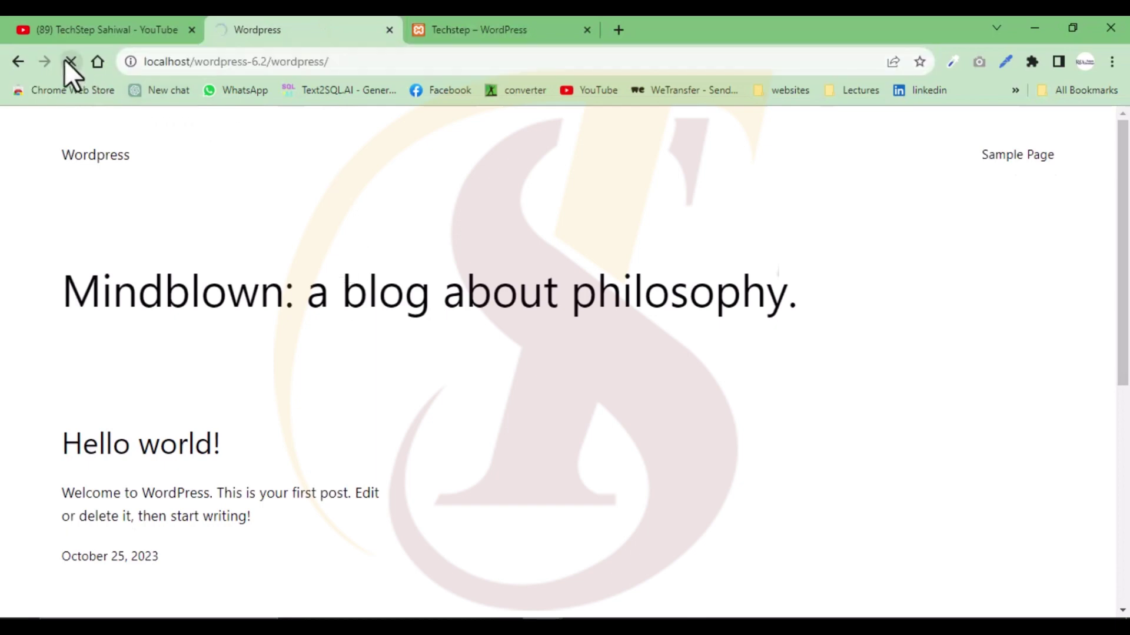
scroll(643, 429, down, 5)
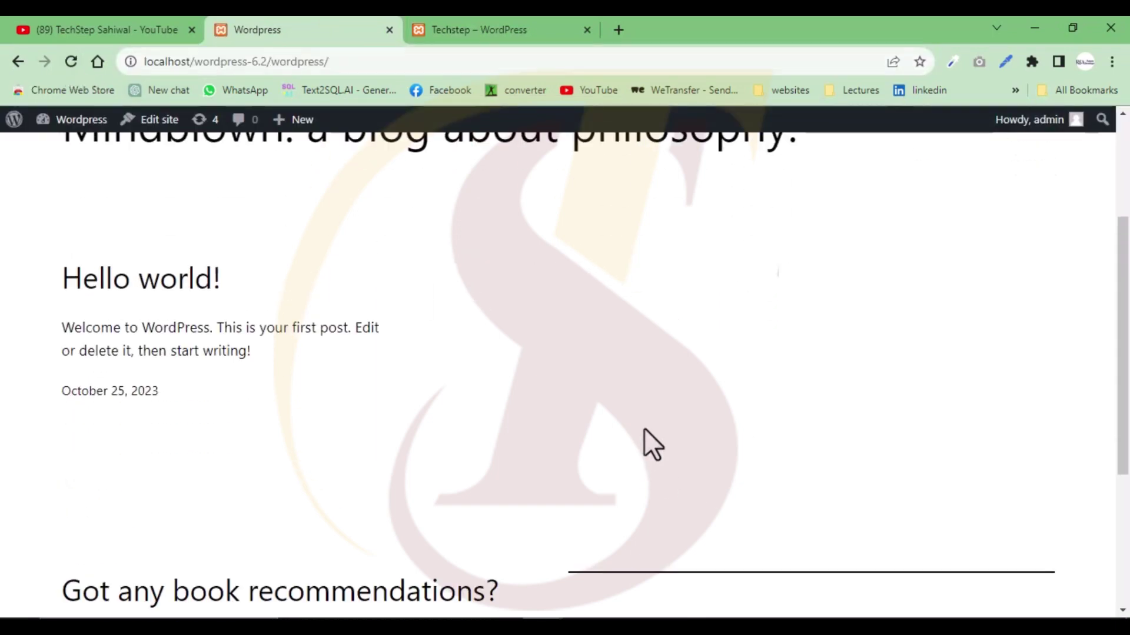
scroll(643, 428, up, 6)
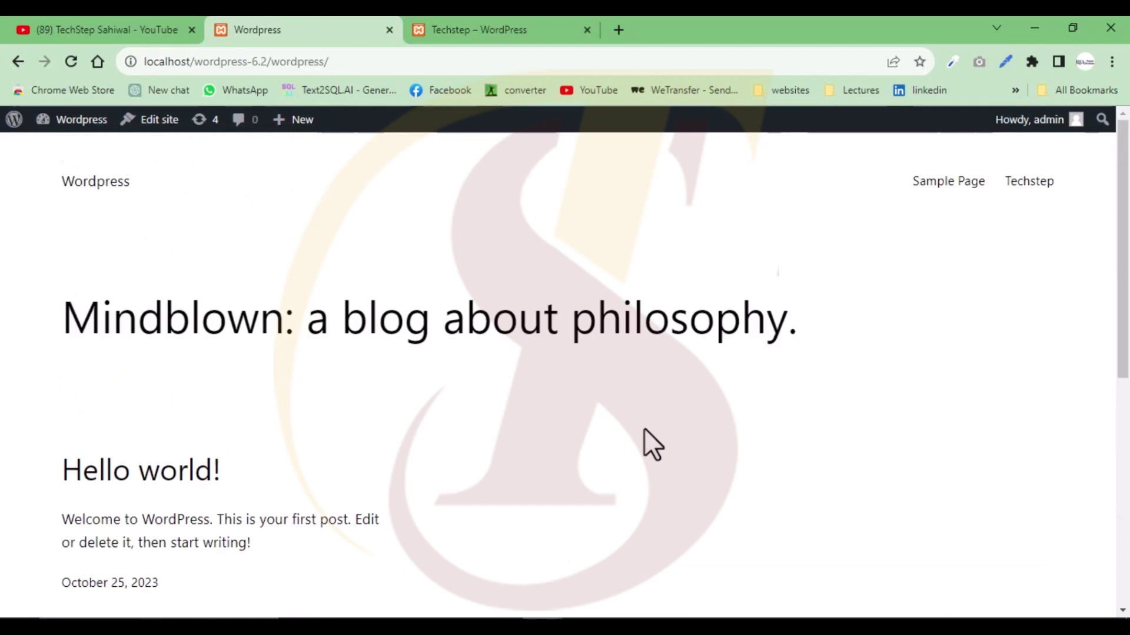
- View the published Techstep page, then go back to the admin Pages list
click(518, 30)
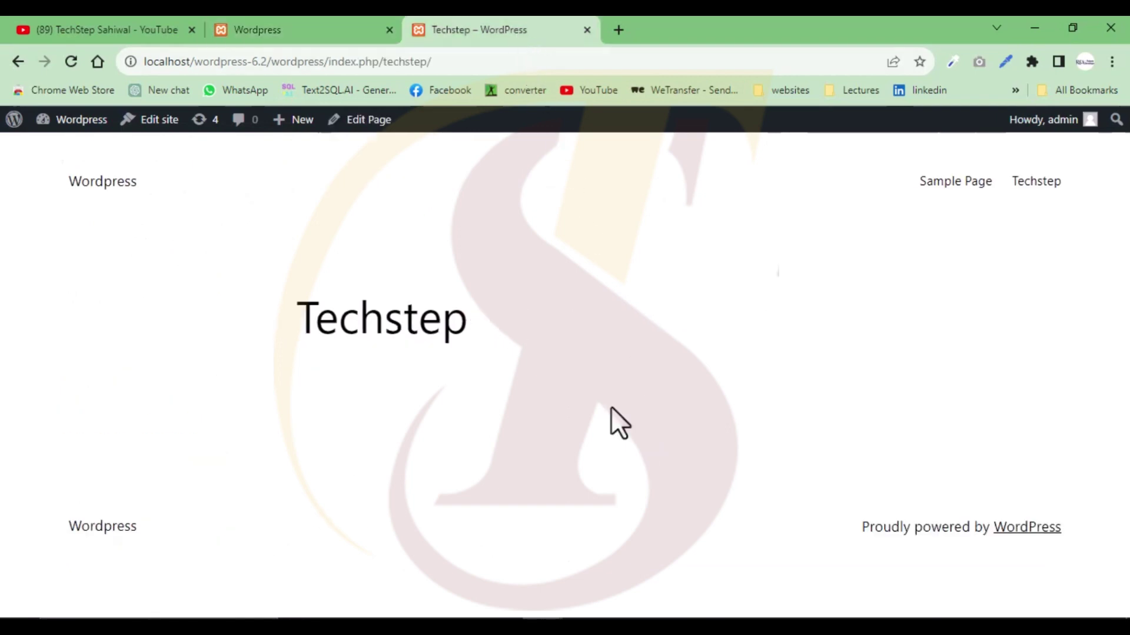
click(317, 34)
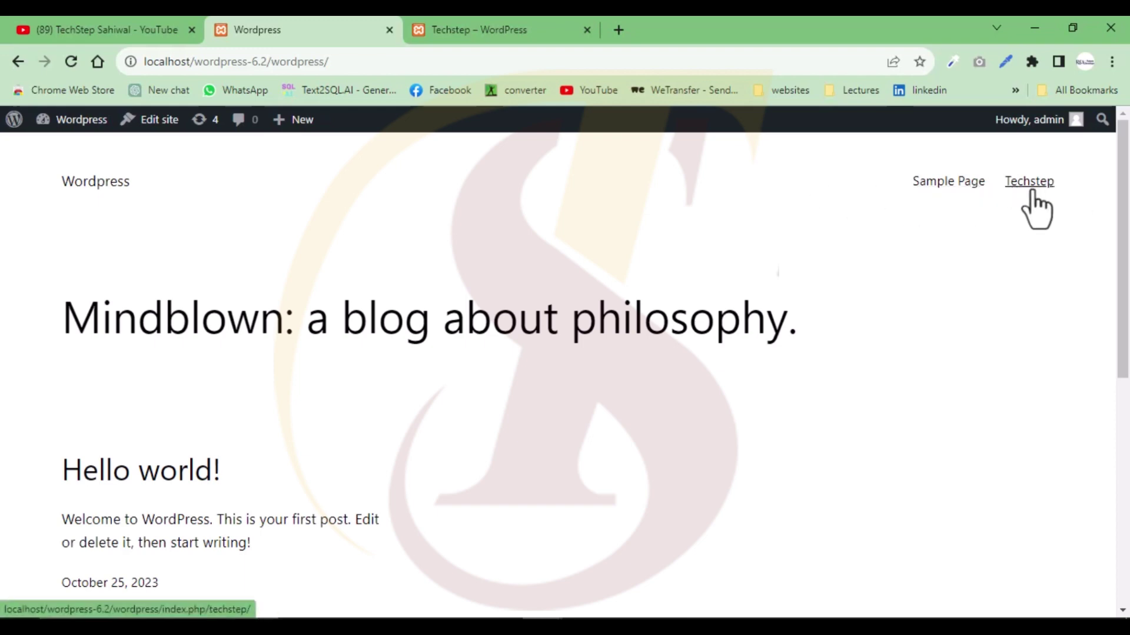
click(510, 23)
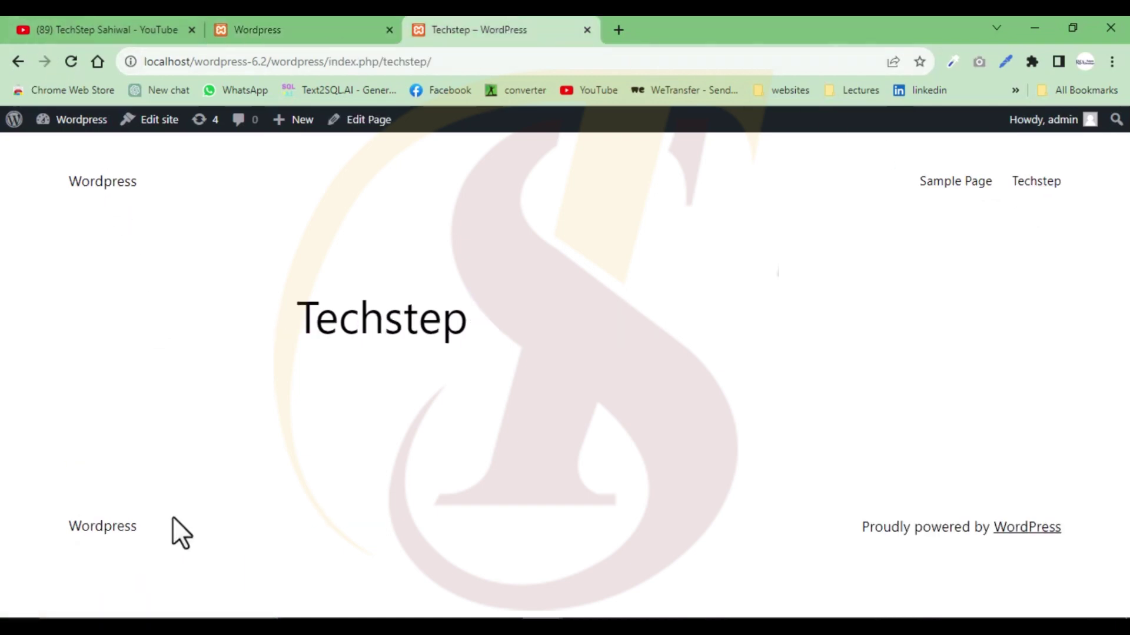
key(alt+Left)
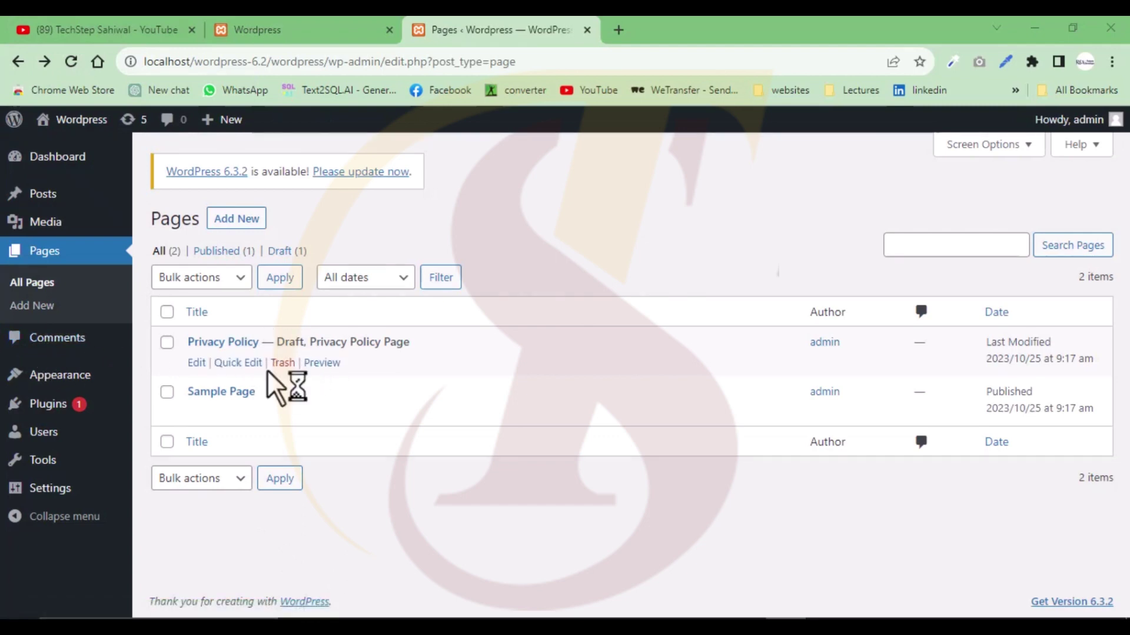
- Open Comments to see the approved sample comment on the 'Hello world!' post
click(278, 371)
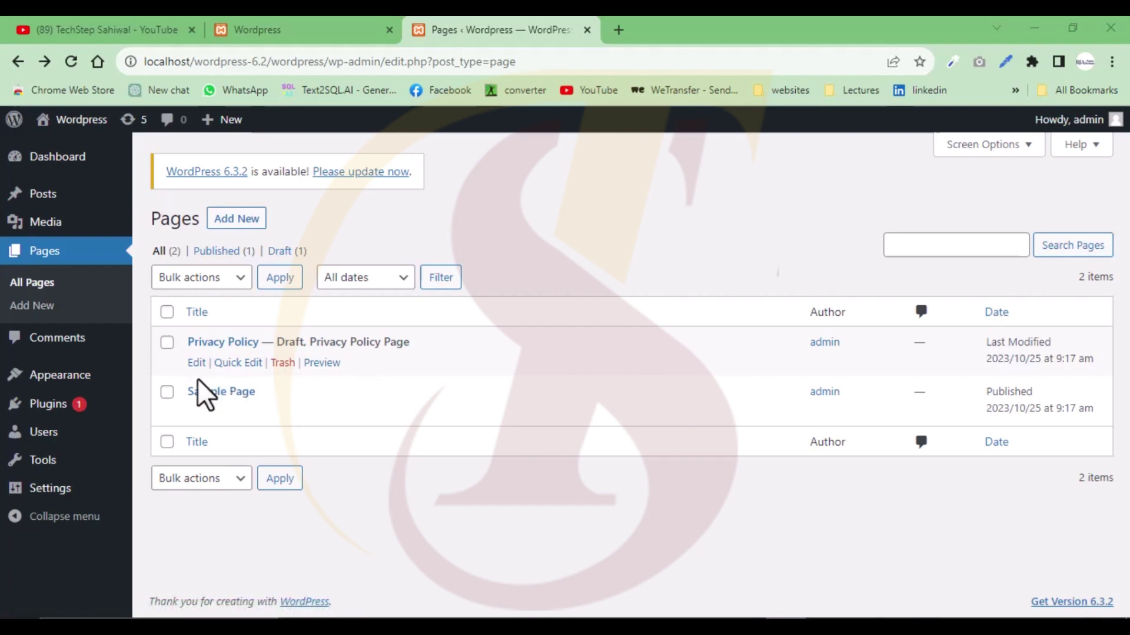
click(64, 347)
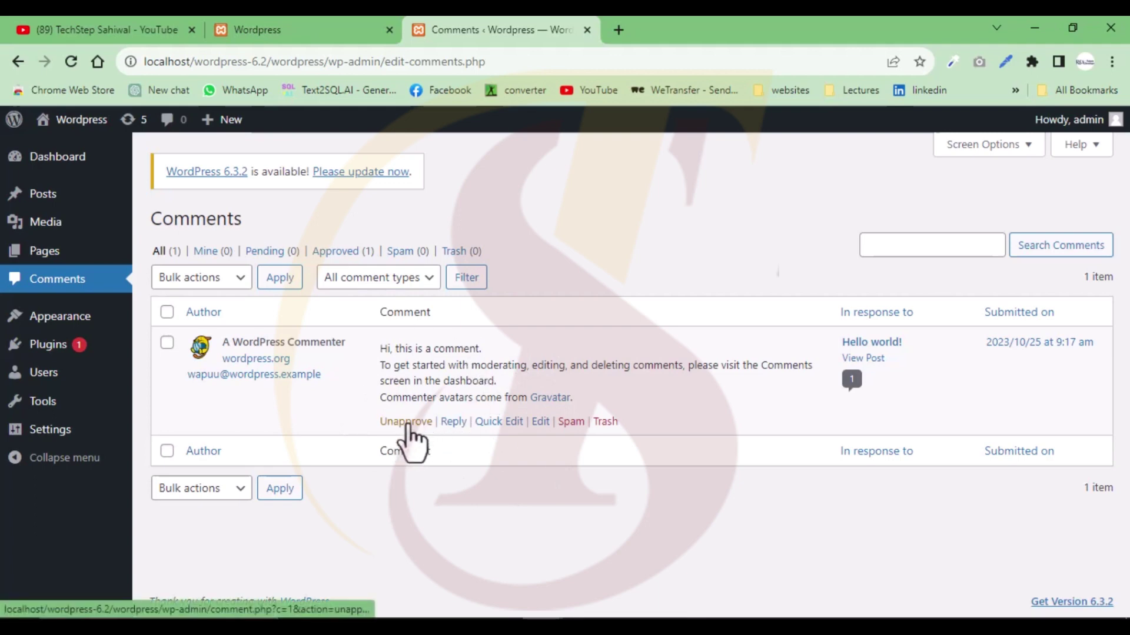
mouse_move(66, 360)
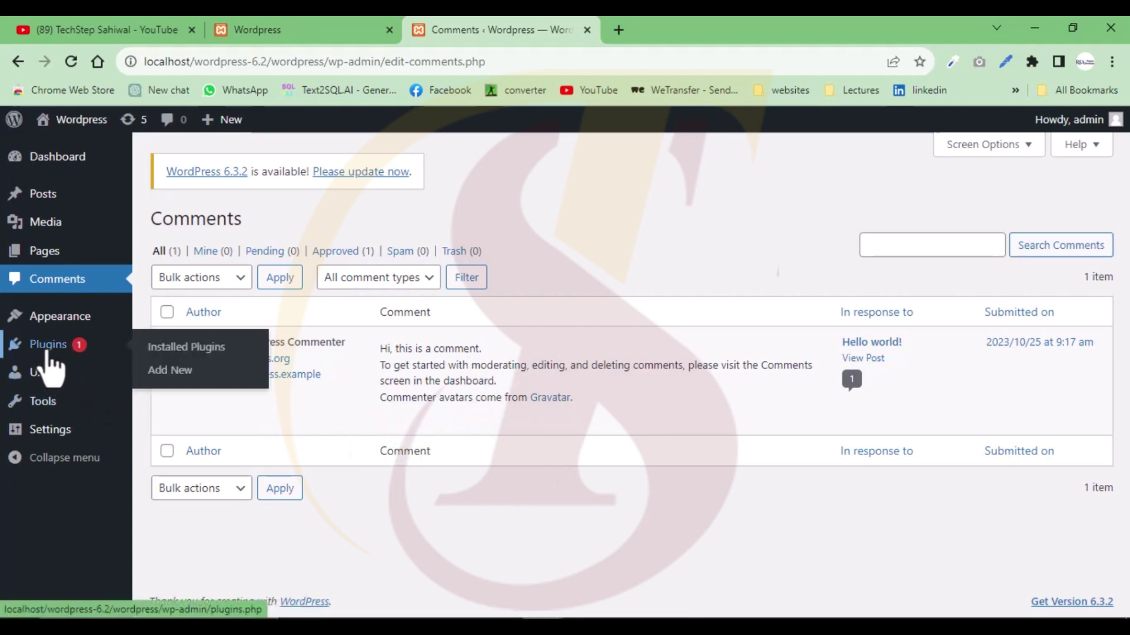
mouse_move(70, 320)
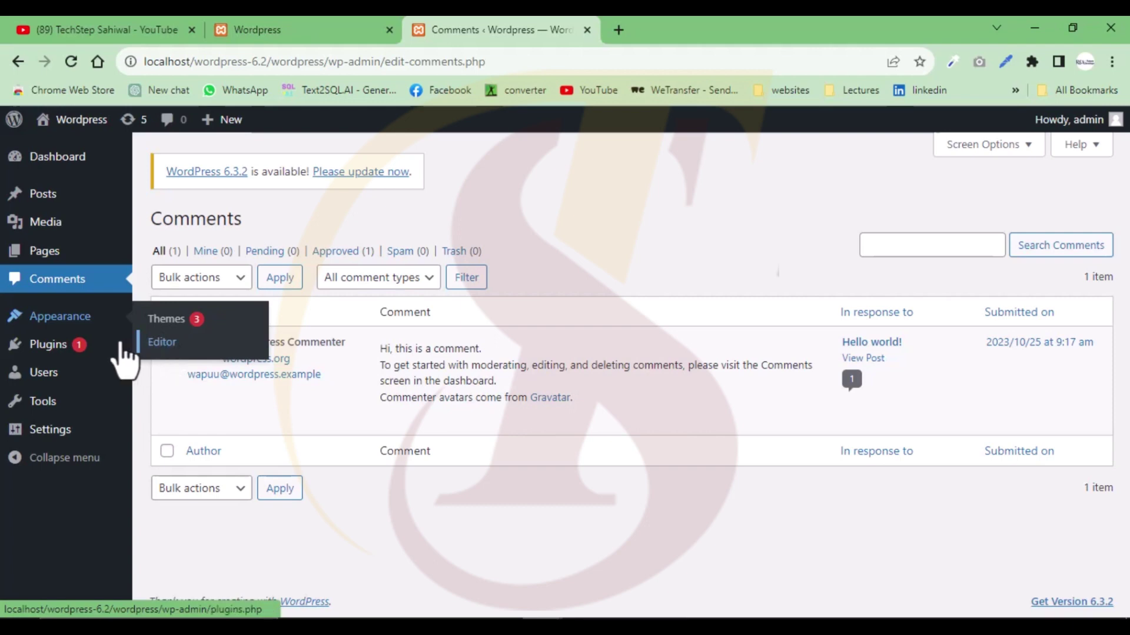
- Open Plugins and browse the installed list: Akismet Anti-Spam 5.1 and Hello Dolly 1.7.2
click(57, 349)
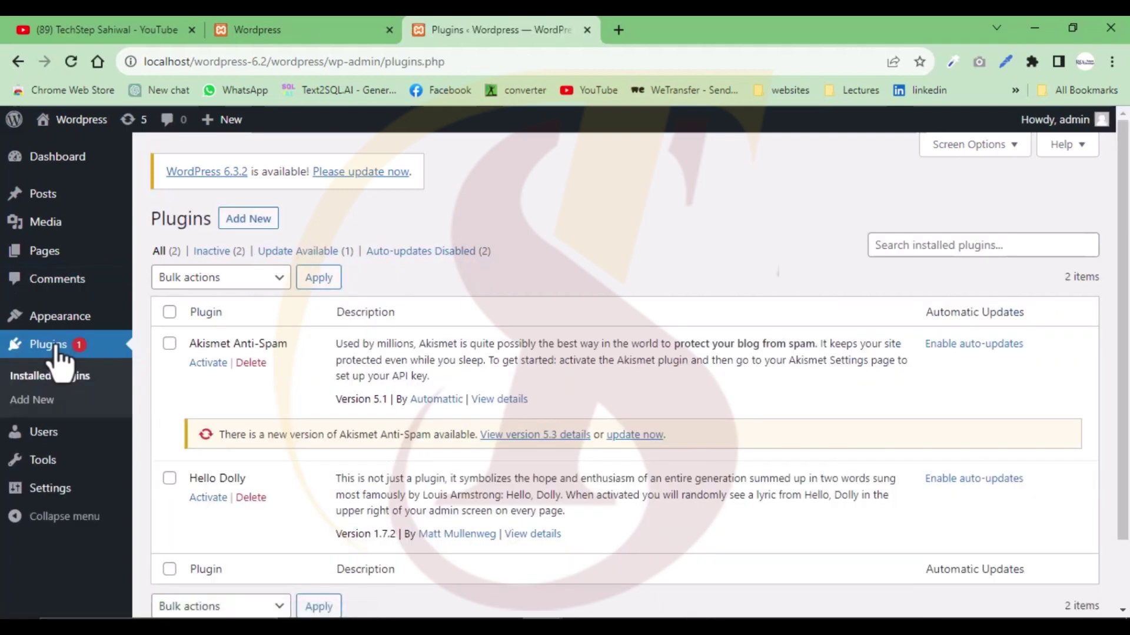
click(904, 246)
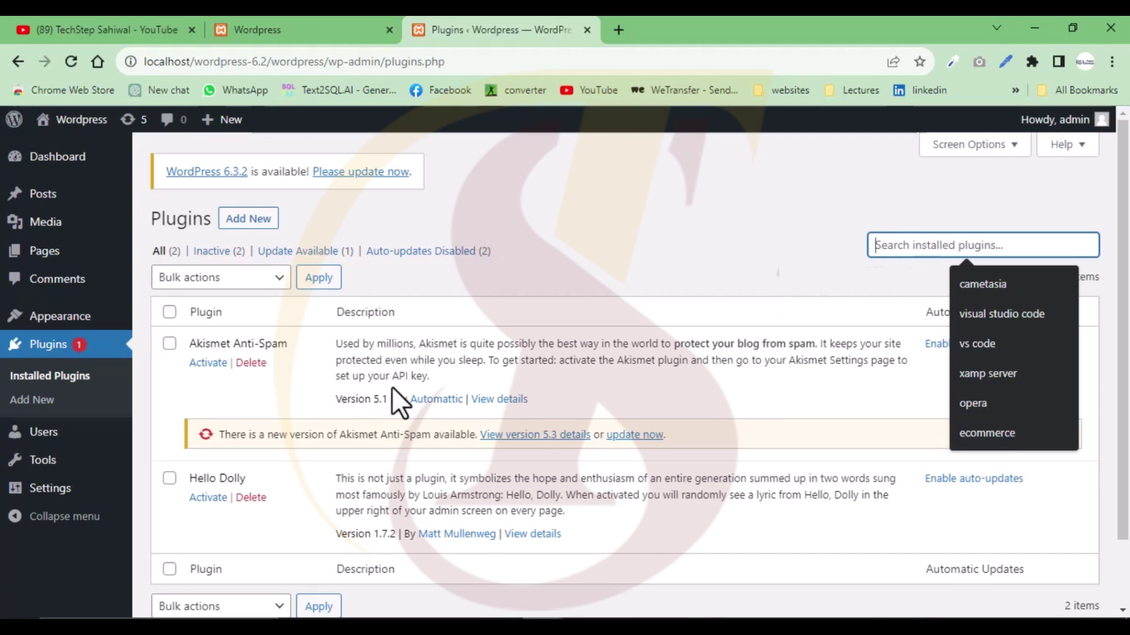
scroll(392, 388, down, 2)
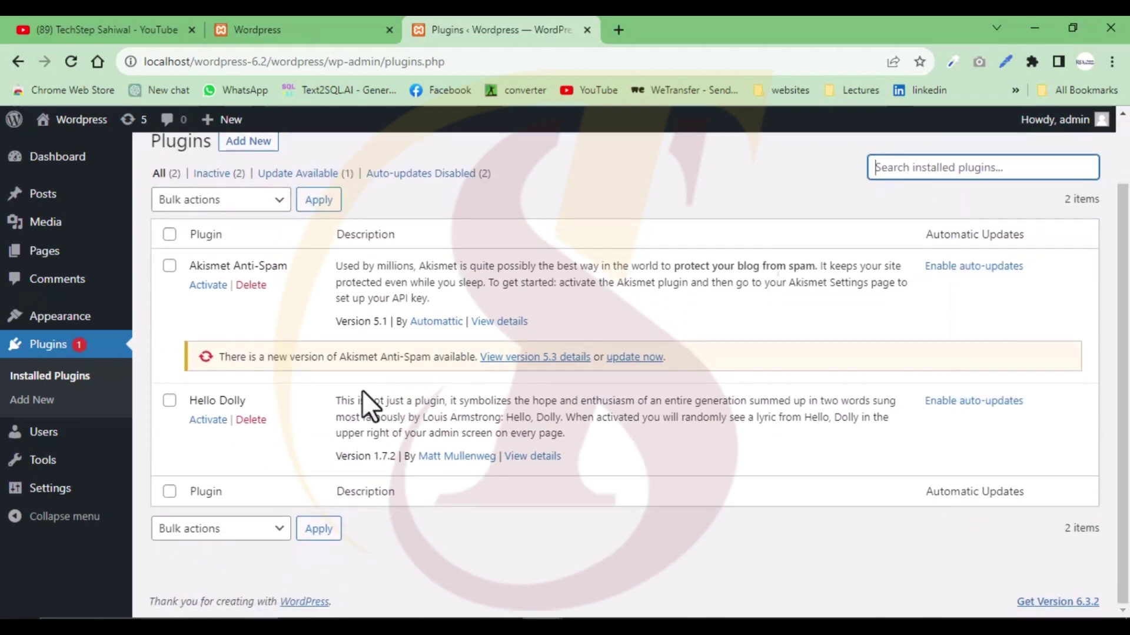
scroll(286, 355, up, 2)
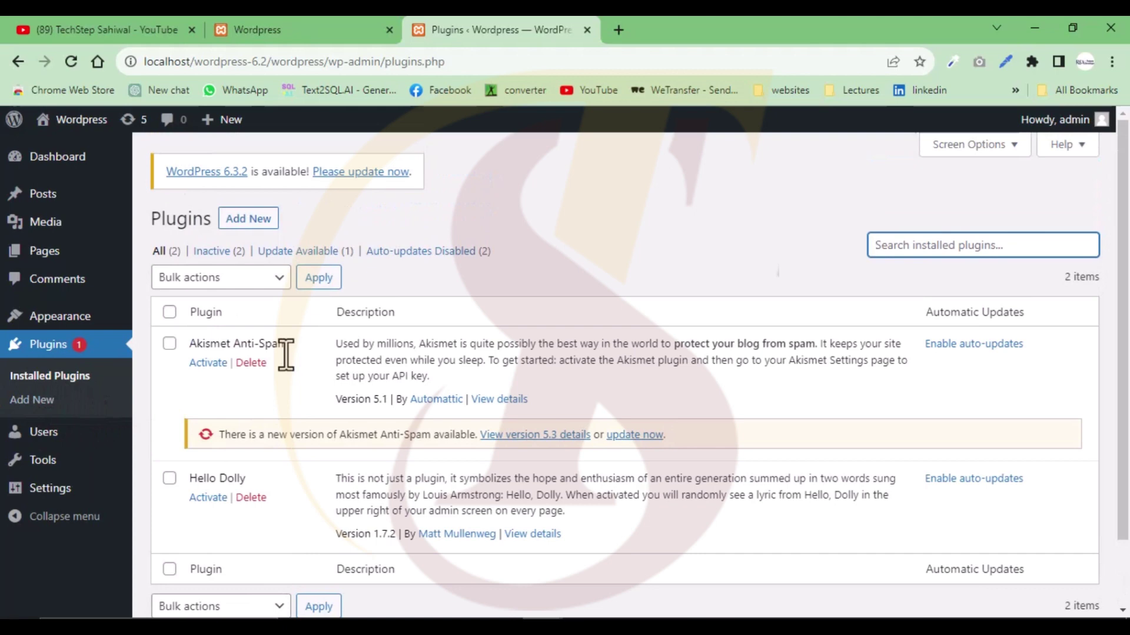
scroll(286, 354, down, 2)
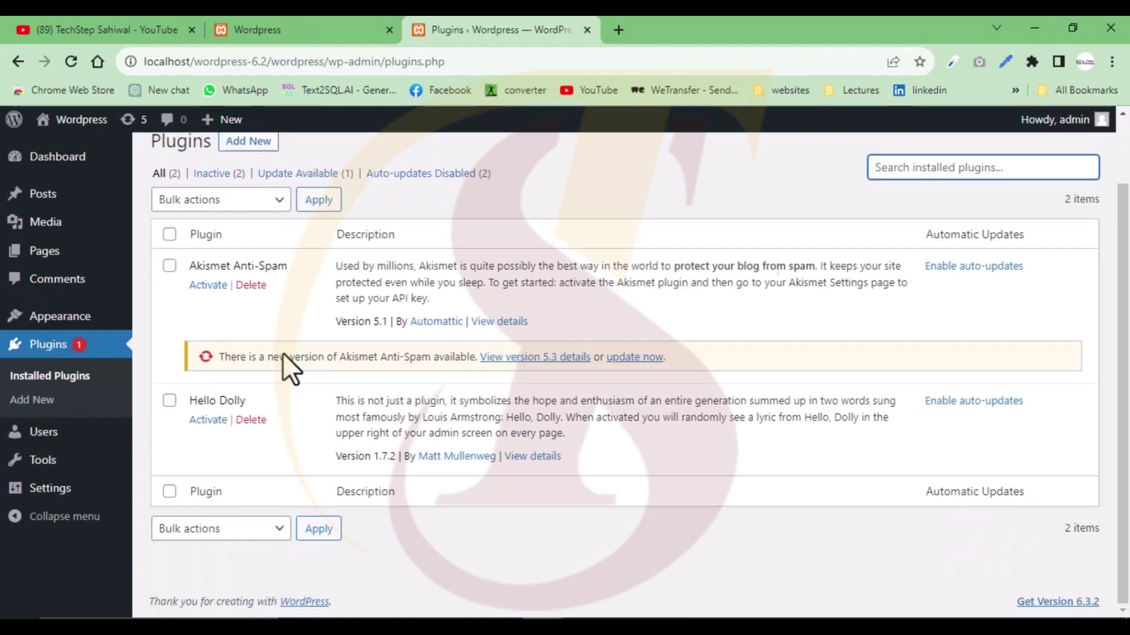
mouse_move(47, 441)
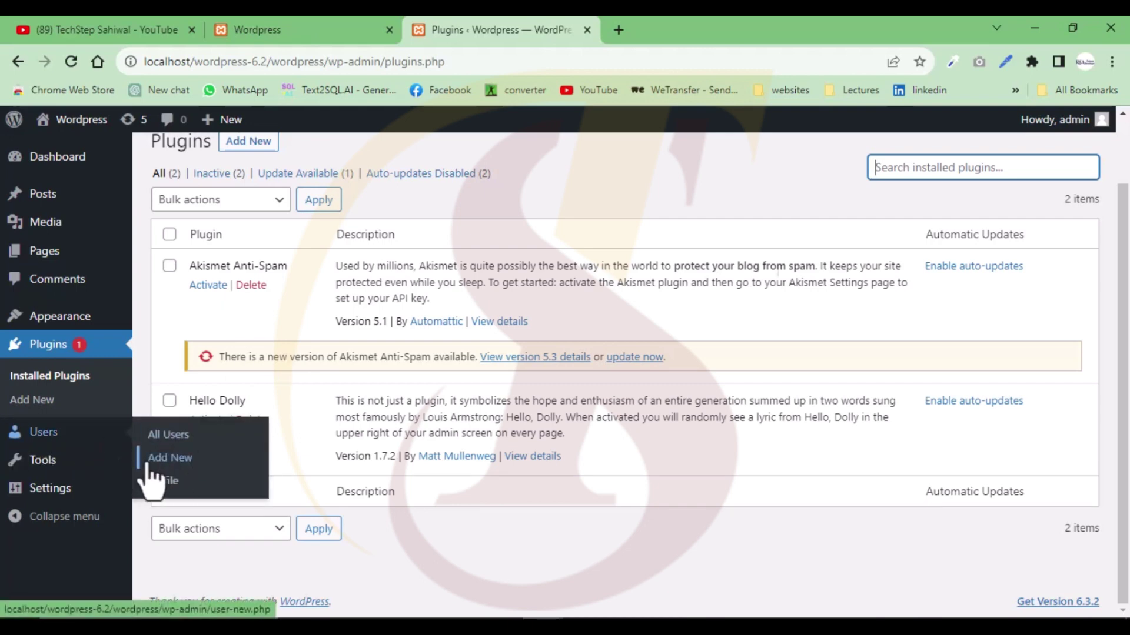
- Browse the General Settings fields, including the administration email, then return to the Dashboard
click(55, 498)
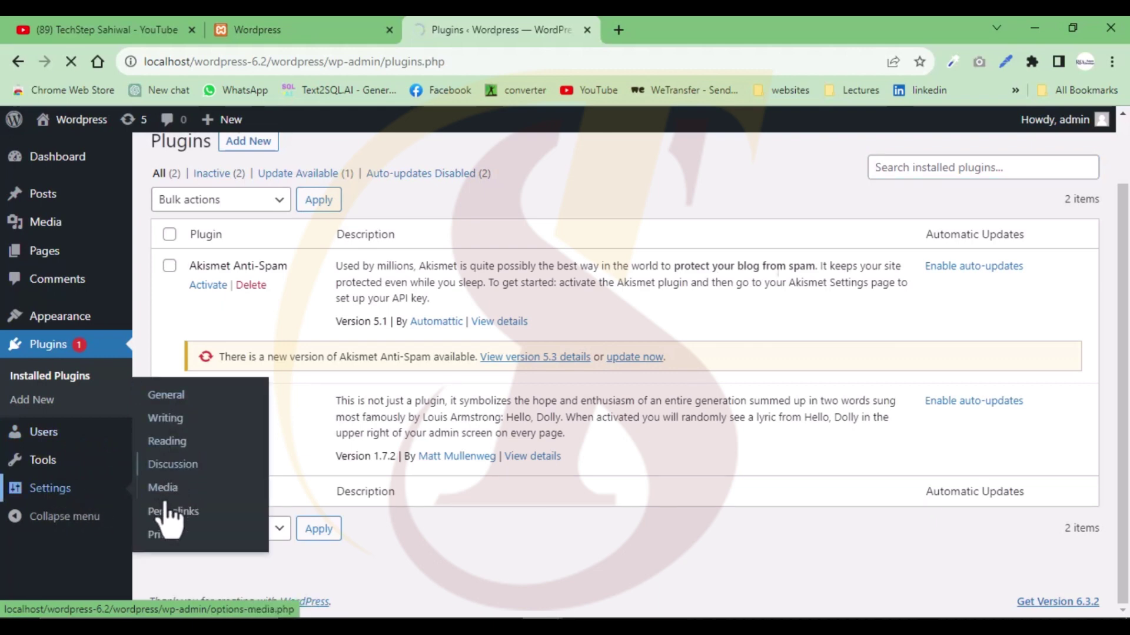
scroll(37, 498, down, 1)
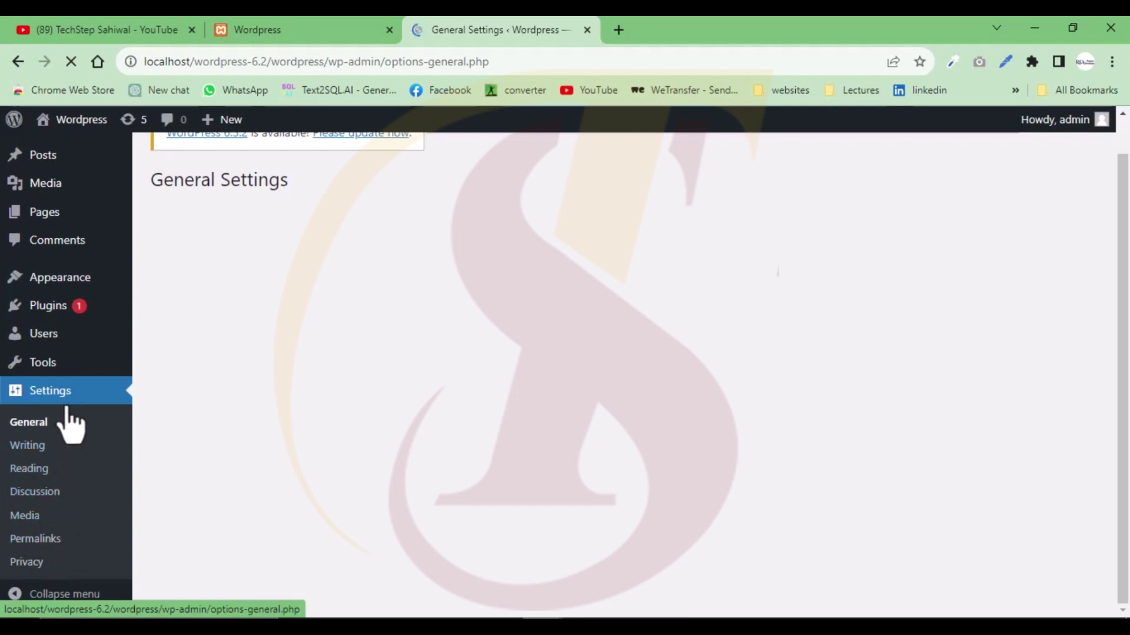
scroll(435, 403, down, 3)
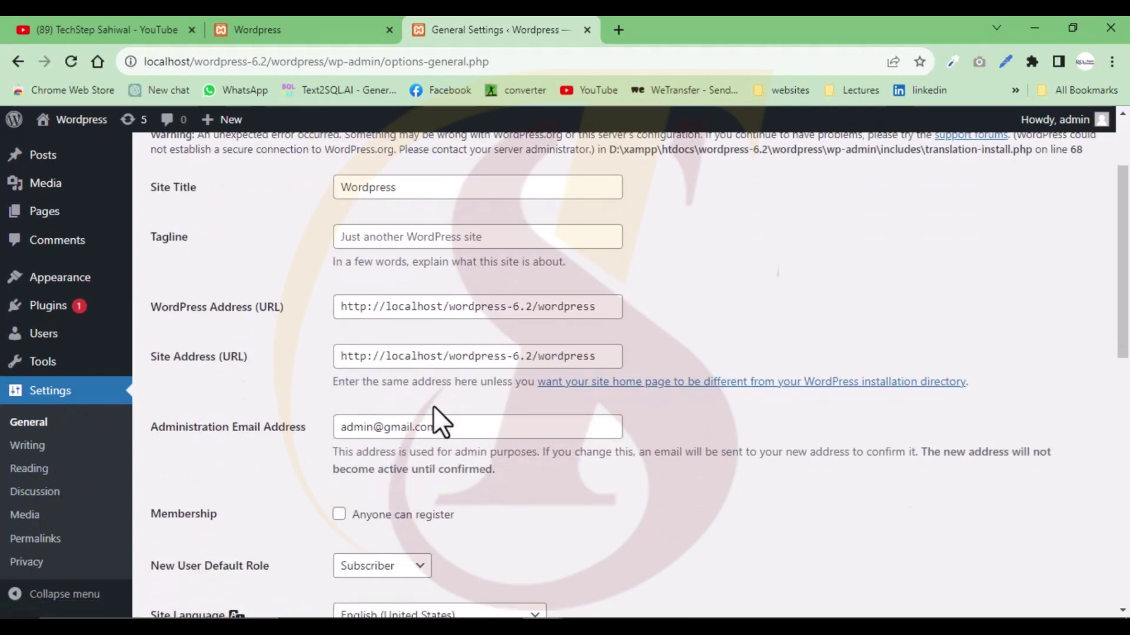
scroll(433, 405, down, 2)
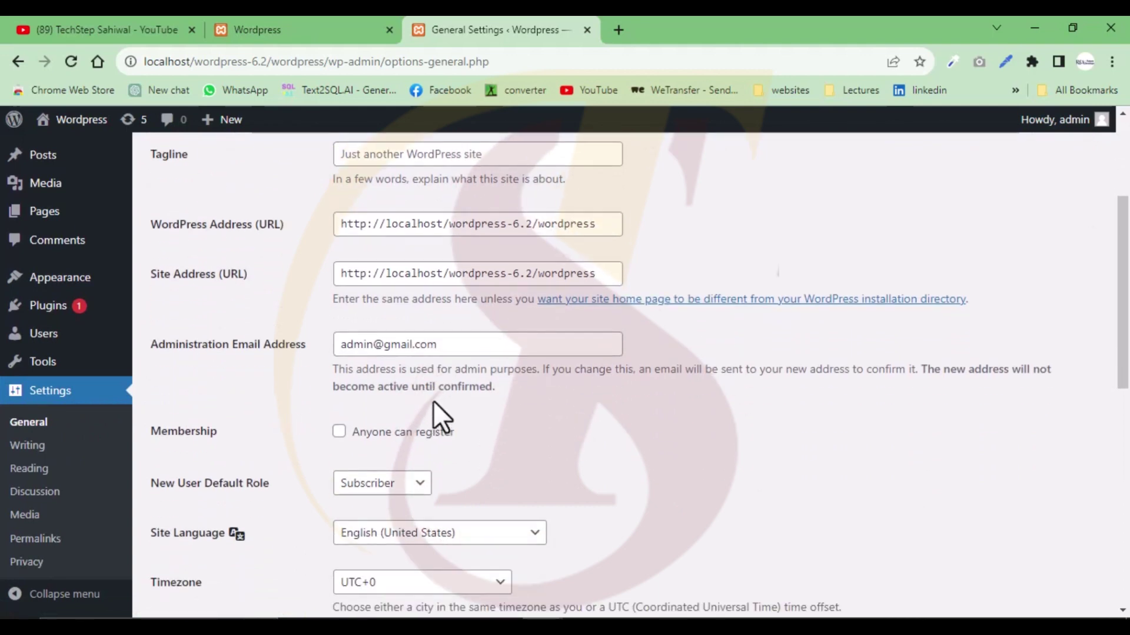
drag(454, 344, 331, 353)
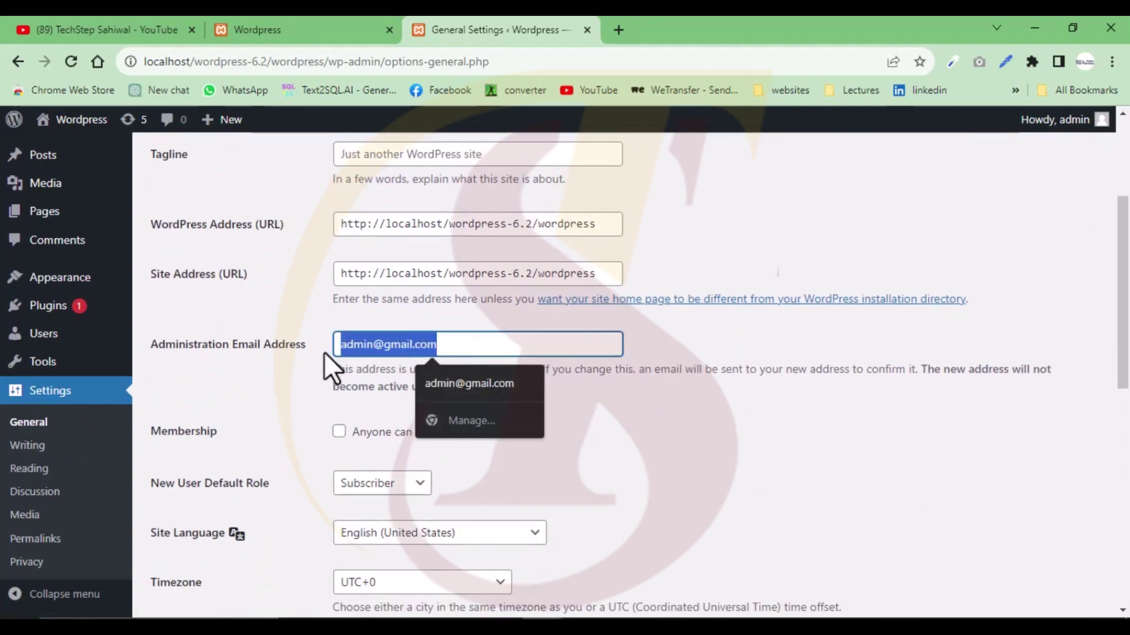
scroll(355, 447, down, 4)
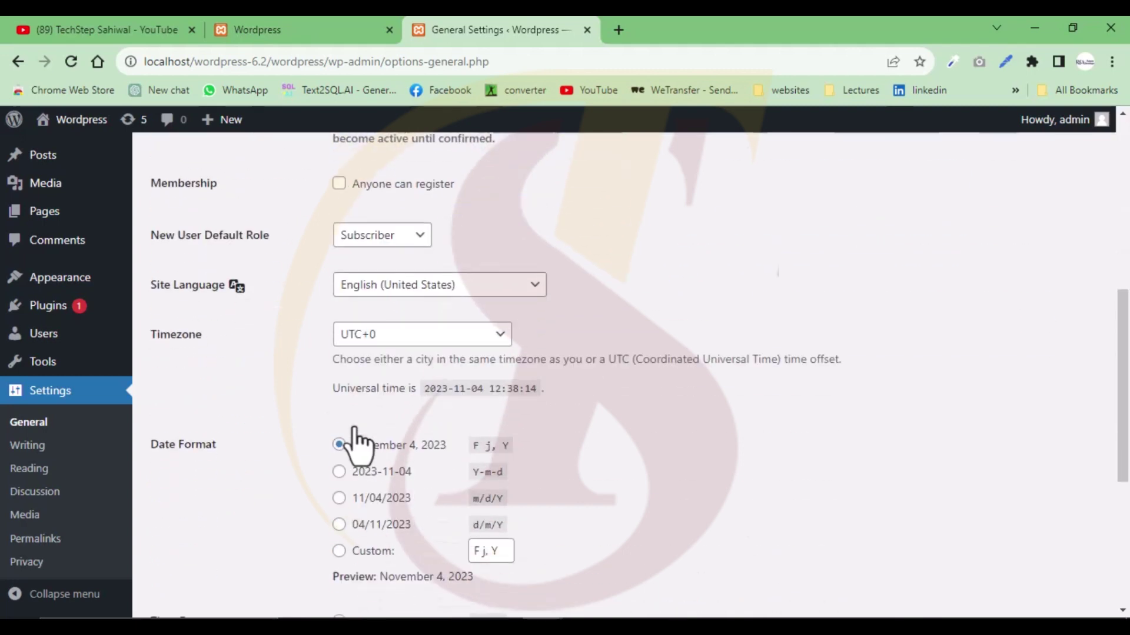
scroll(355, 435, down, 5)
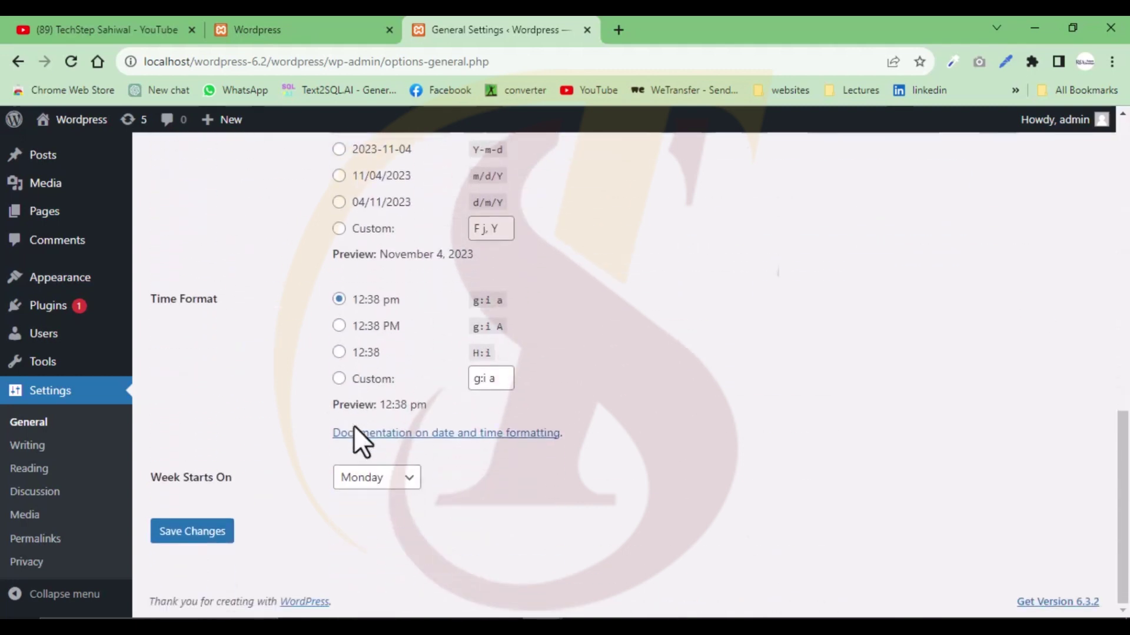
scroll(355, 435, up, 1)
scroll(353, 435, up, 10)
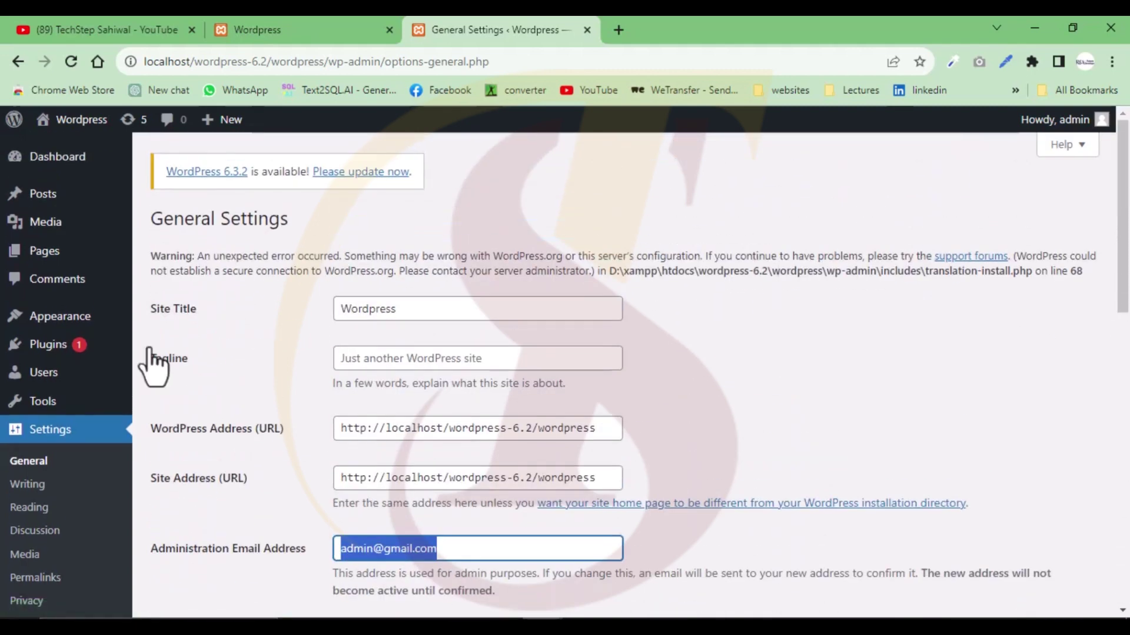
click(62, 156)
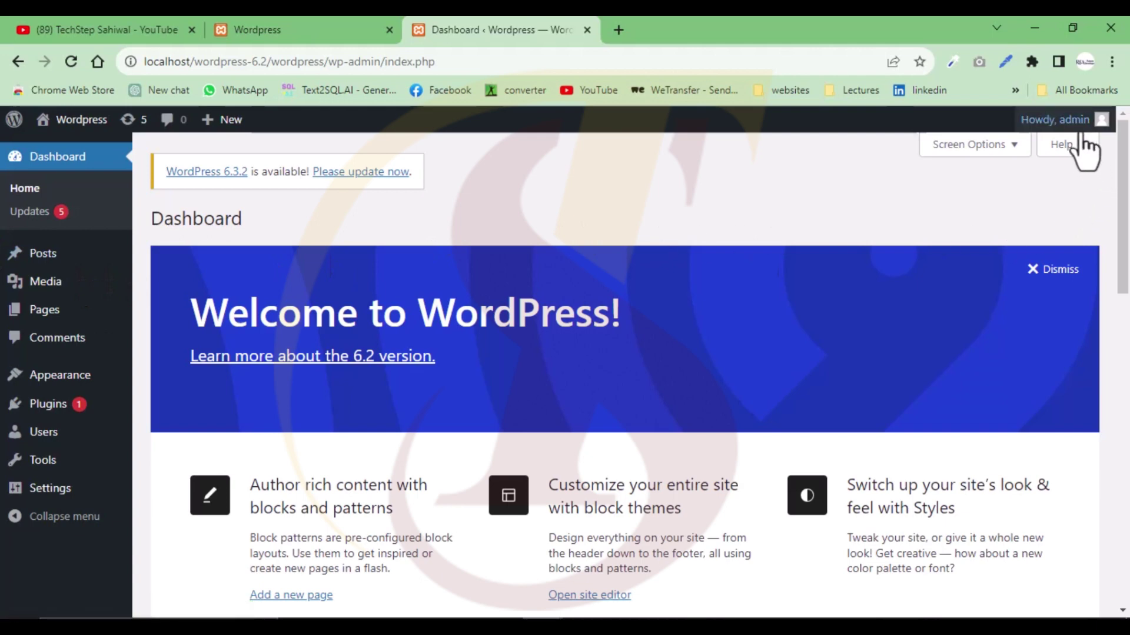
- Log out using the Howdy, admin account menu
mouse_move(1076, 132)
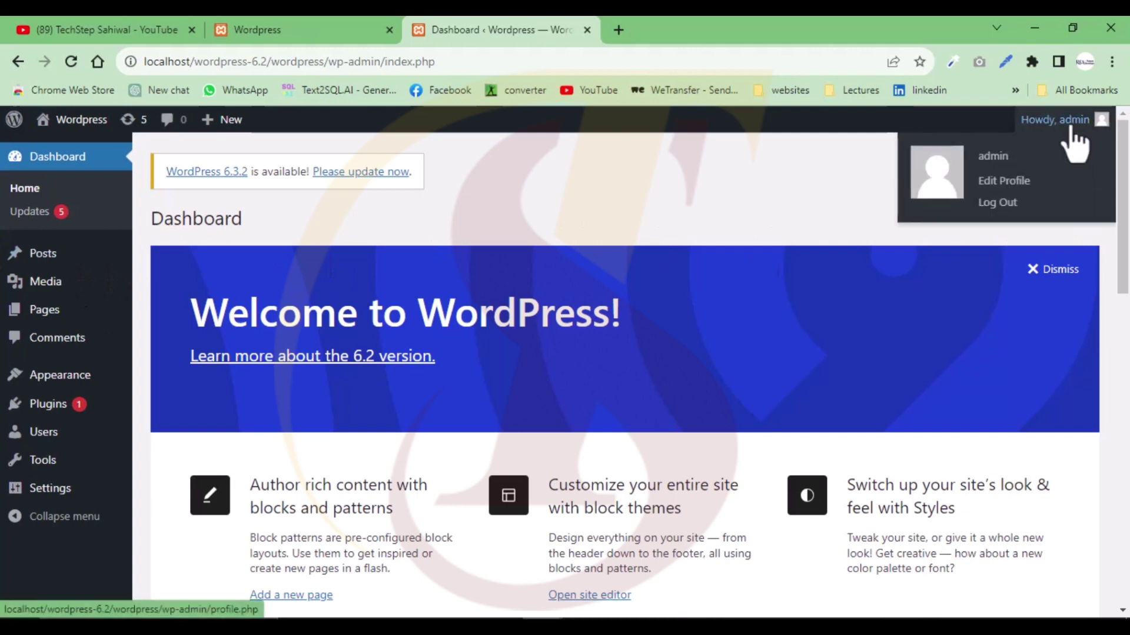
click(998, 204)
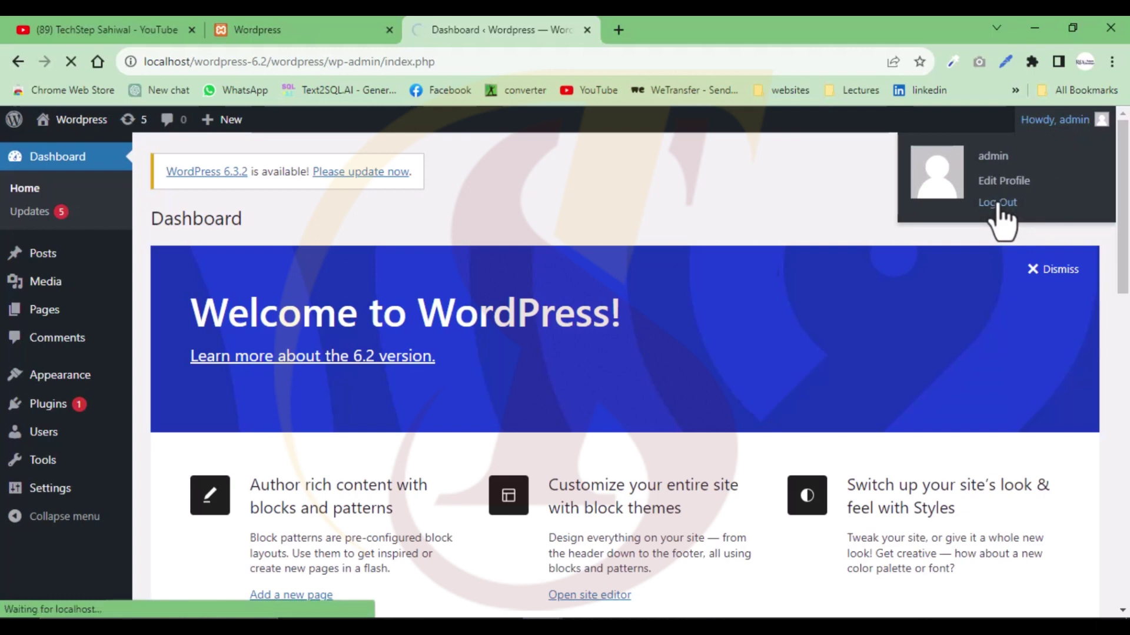